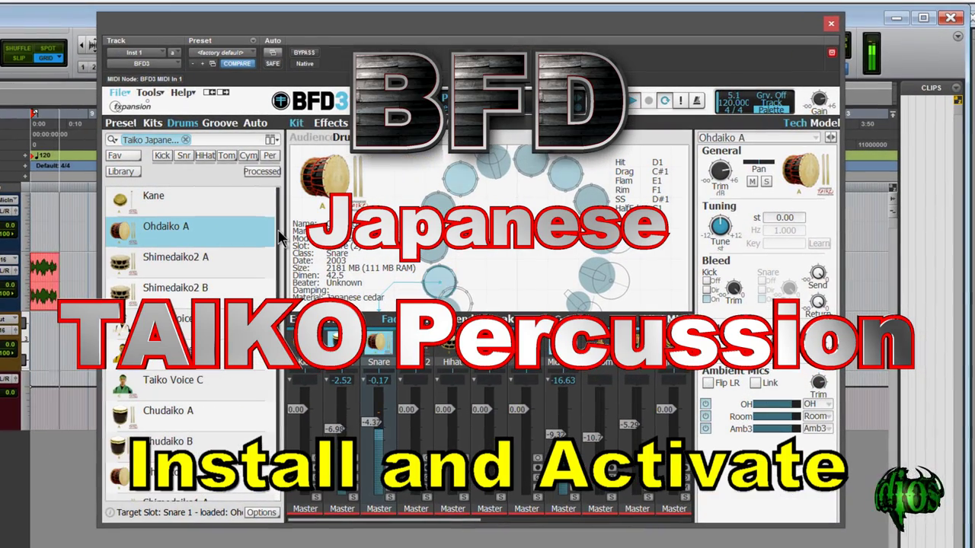
- Scroll through the Taiko kits in the BFD3 drum browser list
{"action": "scroll", "coordinate": [279, 236], "scroll_direction": "down", "scroll_amount": 1}
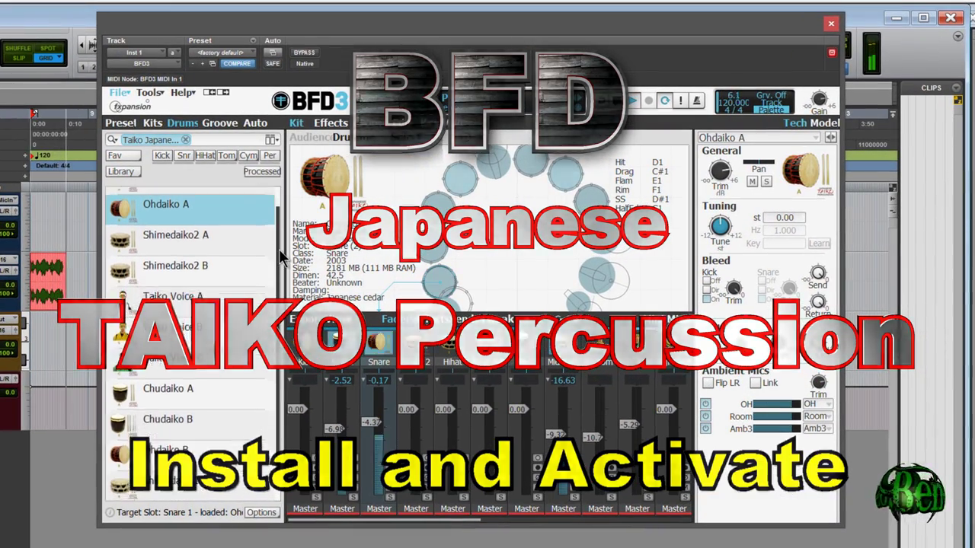
{"action": "scroll", "coordinate": [280, 263], "scroll_direction": "down", "scroll_amount": 1}
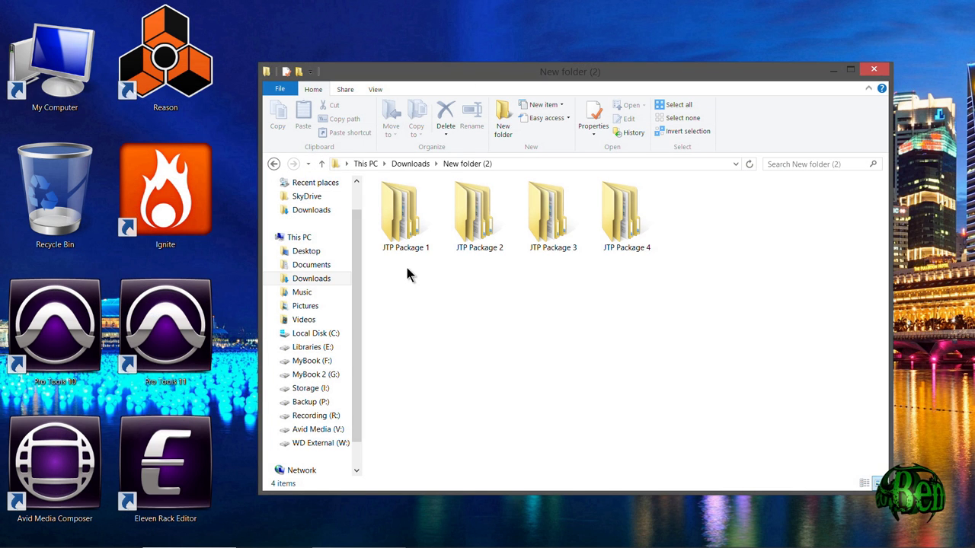
- Briefly select the four JTP Package folders, then open JTP Package 1 > JTP Package 1
{"action": "left_click_drag", "start_coordinate": [387, 272], "coordinate": [644, 231]}
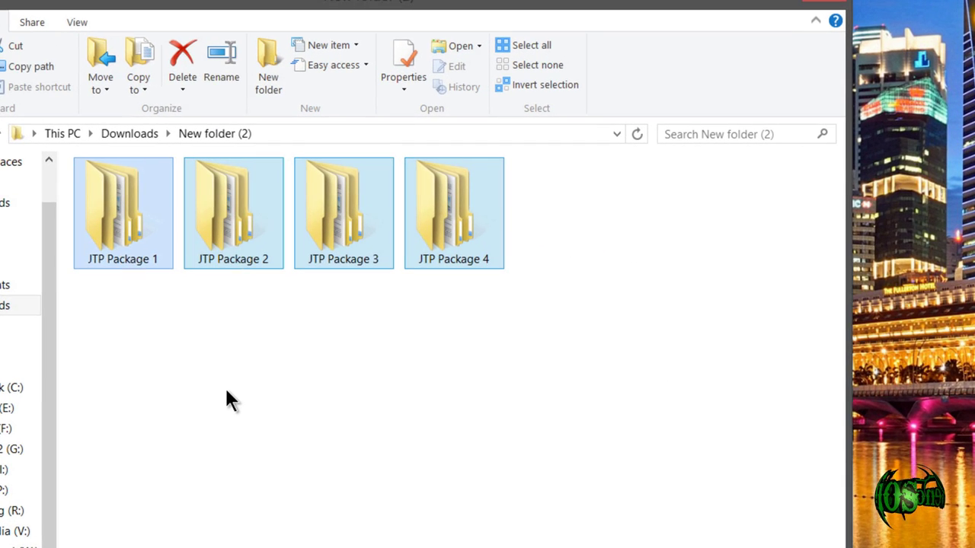
{"action": "left_click", "coordinate": [476, 342]}
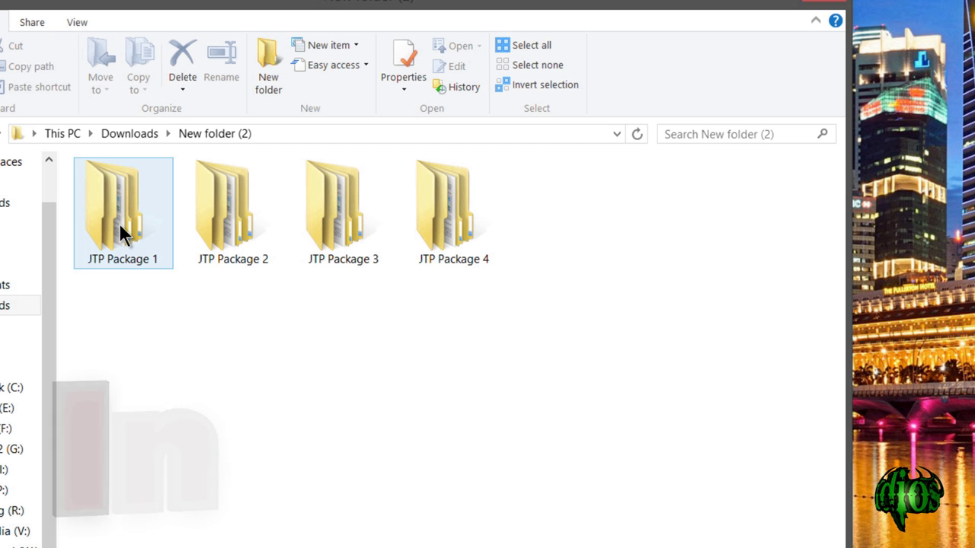
{"action": "double_click", "coordinate": [119, 232]}
{"action": "left_click", "coordinate": [149, 194]}
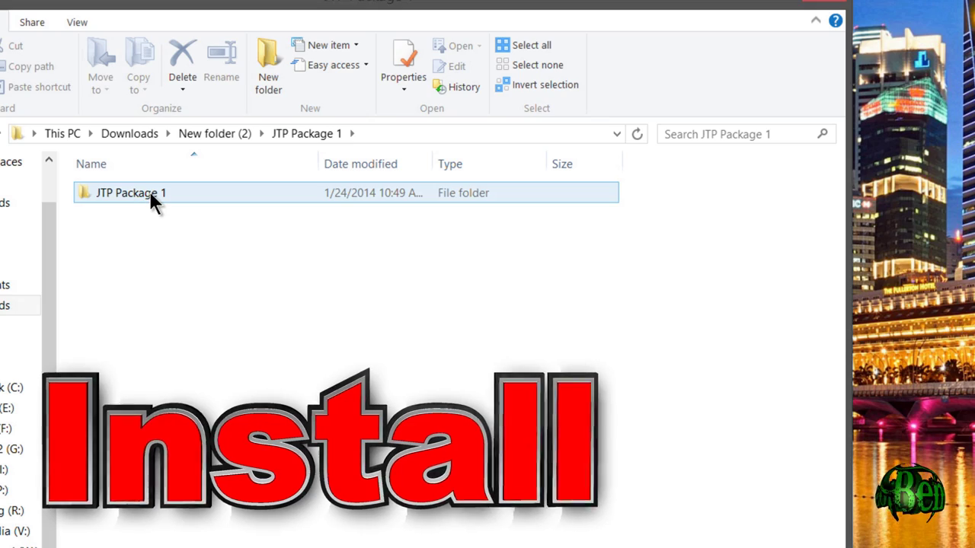
{"action": "double_click", "coordinate": [149, 194]}
- Run the Japanese Taiko Percussion WIN installer, accept the licence, and keep the BFD2 application path
{"action": "double_click", "coordinate": [252, 255]}
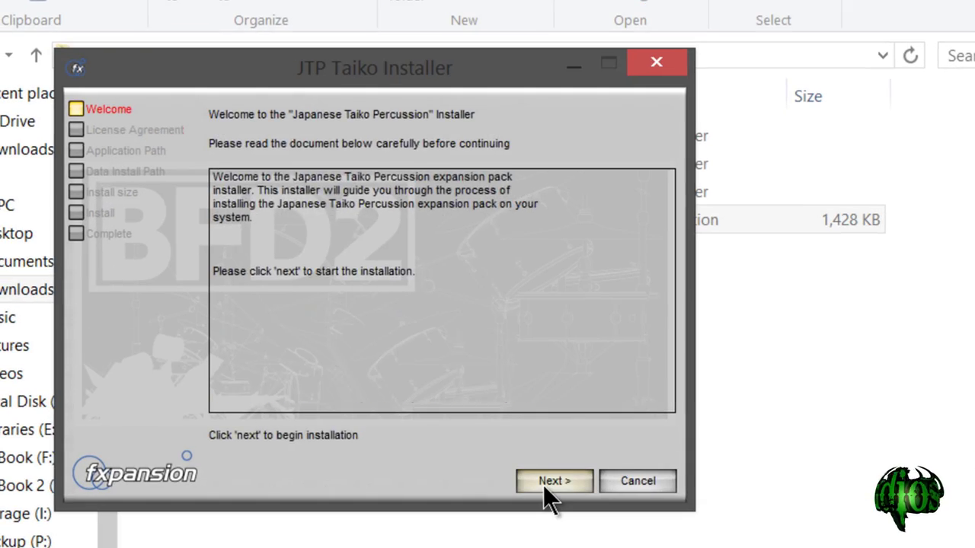
{"action": "left_click", "coordinate": [487, 455]}
{"action": "left_click", "coordinate": [205, 468]}
{"action": "left_click", "coordinate": [487, 455]}
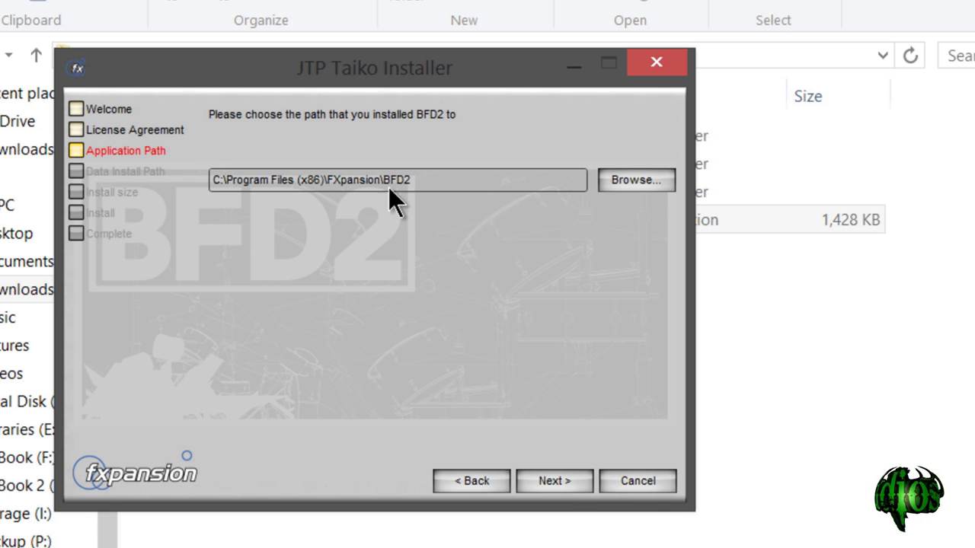
{"action": "left_click", "coordinate": [563, 480]}
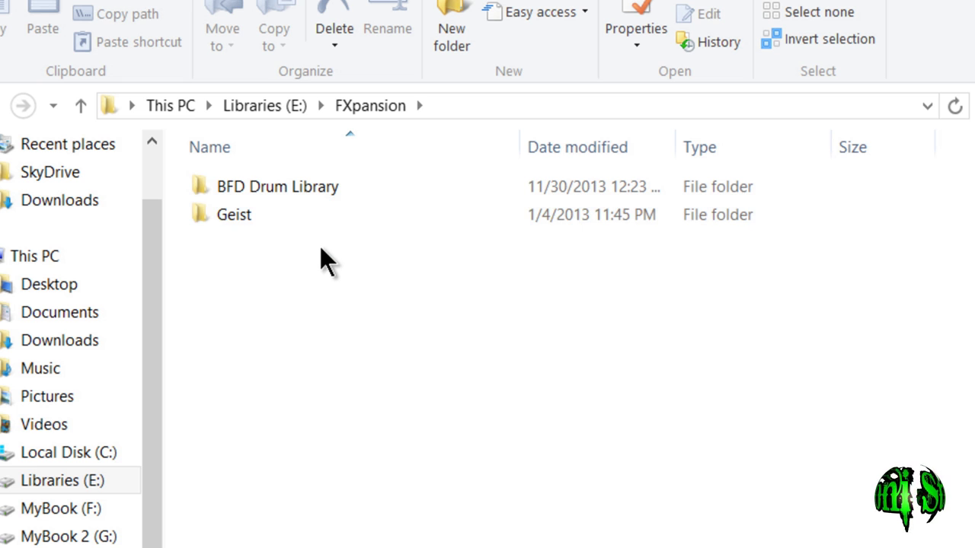
{"action": "left_click", "coordinate": [344, 184]}
- Create a new 'BFD Taiko Percussion' folder inside E:\FXpansion\BFD Drum Library
{"action": "double_click", "coordinate": [344, 186]}
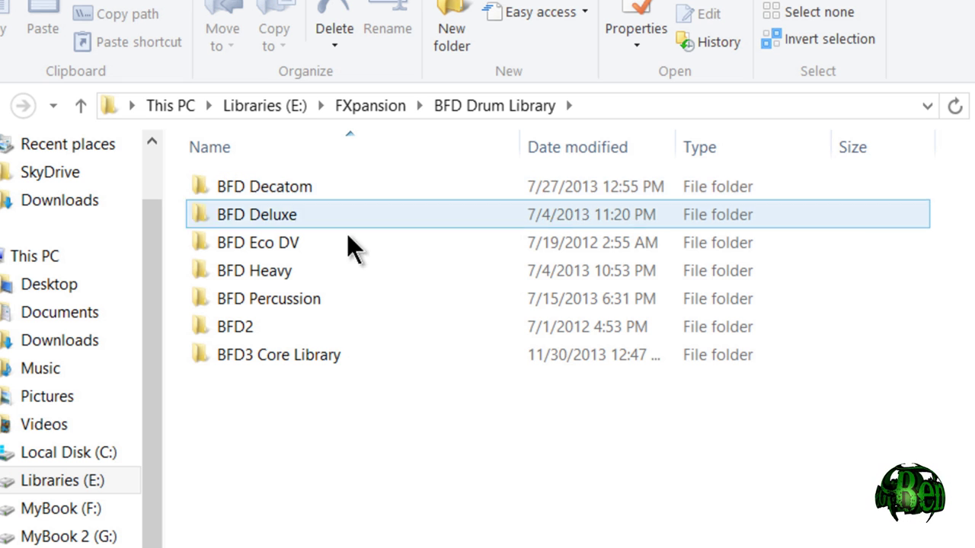
{"action": "key", "text": "ctrl+shift+n"}
{"action": "type", "text": "BFD Taiko Percussion"}
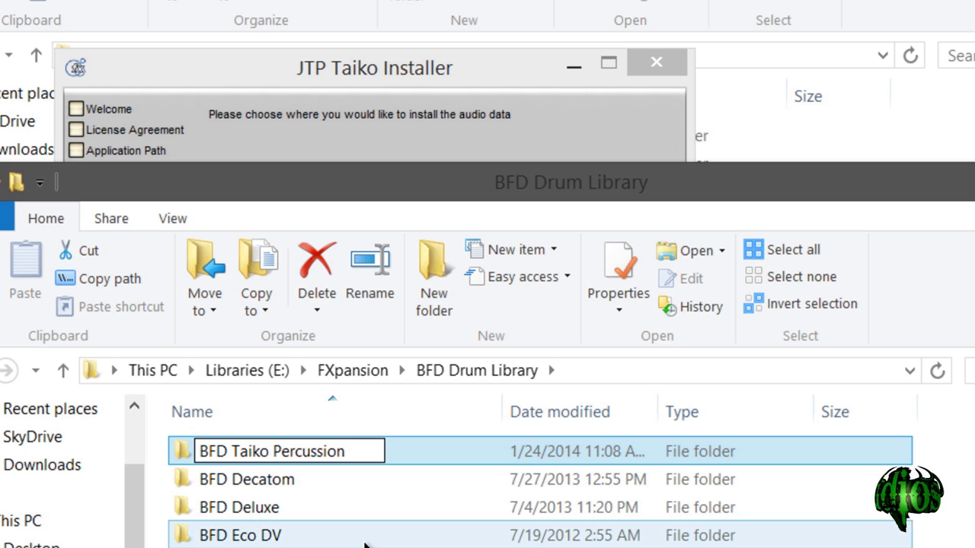
{"action": "key", "text": "Return"}
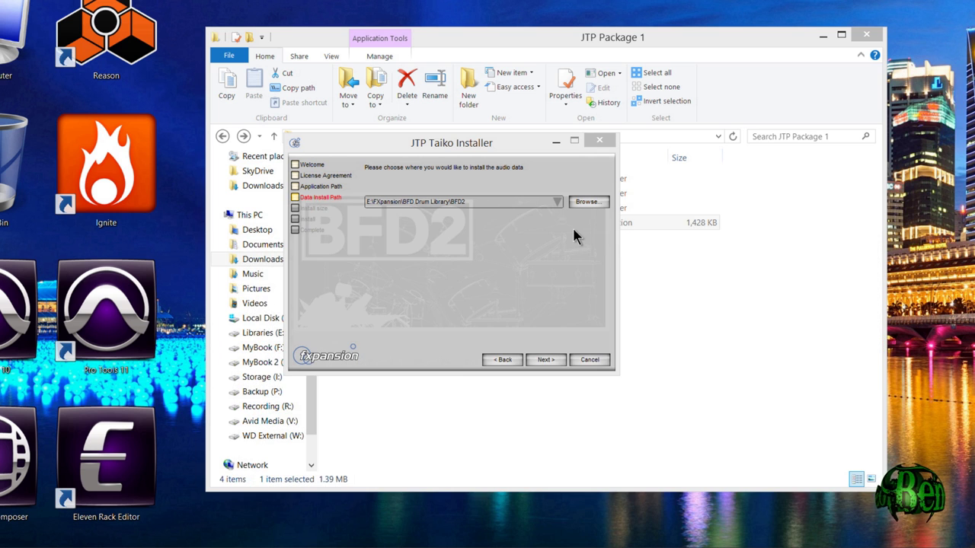
- Set the audio data path to BFD Taiko Percussion and install package 1 at Full size
{"action": "left_click", "coordinate": [587, 201]}
{"action": "left_click", "coordinate": [479, 360]}
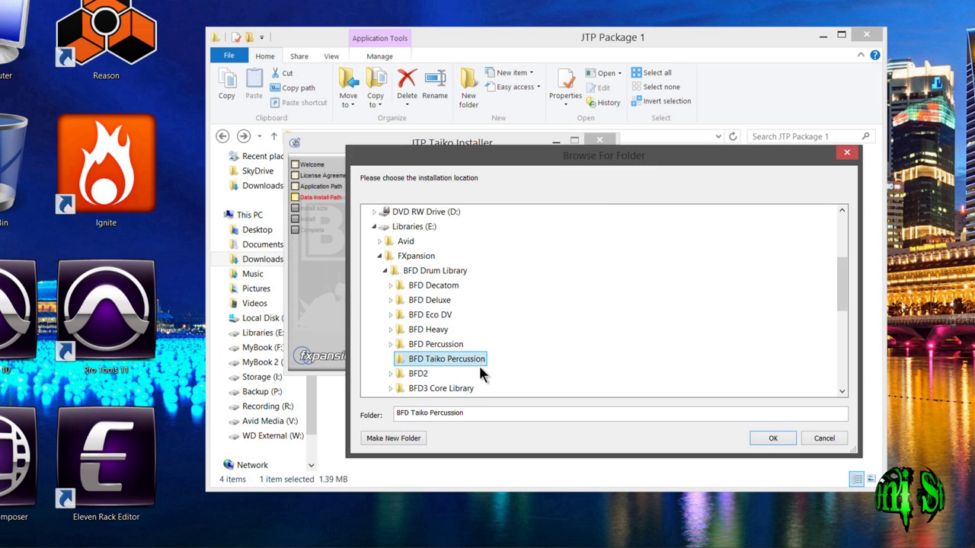
{"action": "left_click", "coordinate": [771, 440]}
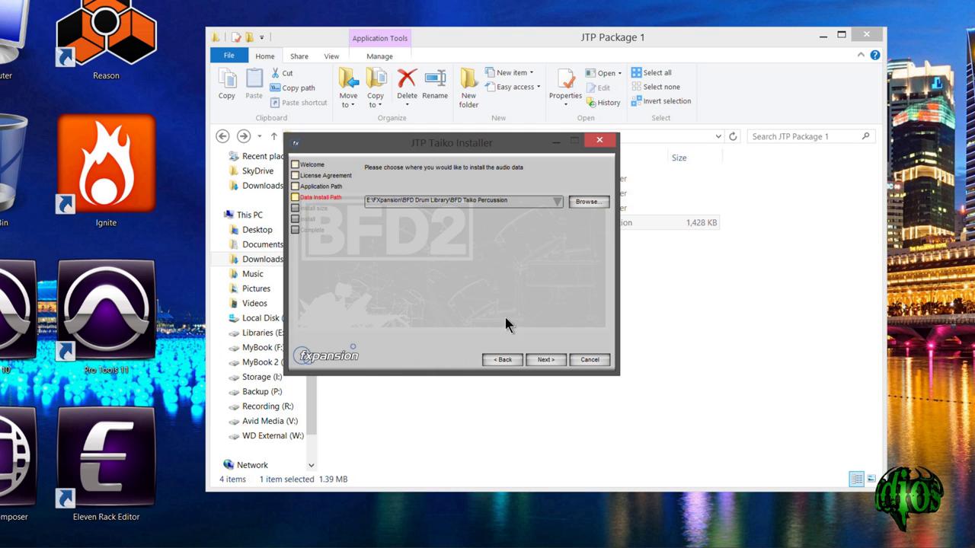
{"action": "left_click", "coordinate": [547, 360]}
{"action": "left_click", "coordinate": [438, 238]}
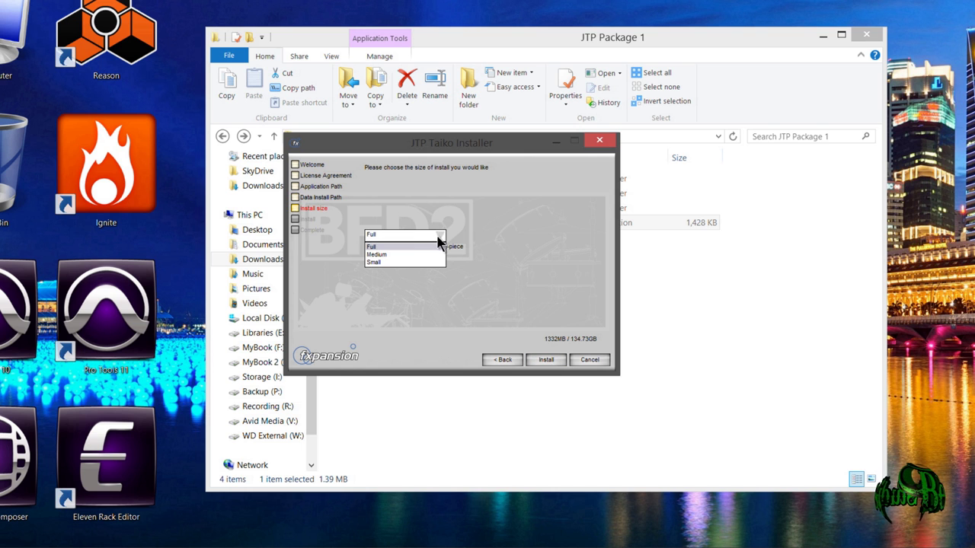
{"action": "left_click", "coordinate": [510, 263]}
{"action": "left_click", "coordinate": [546, 360]}
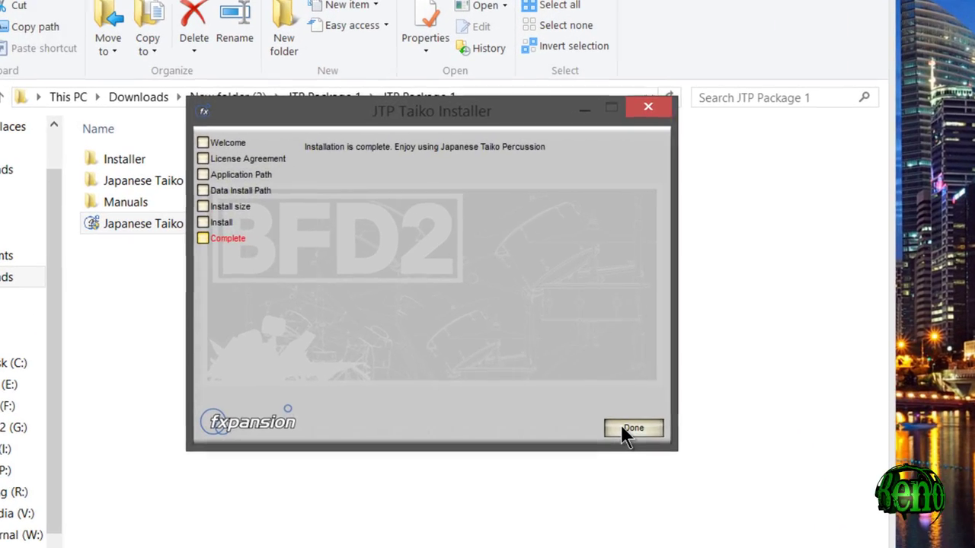
{"action": "left_click", "coordinate": [587, 361]}
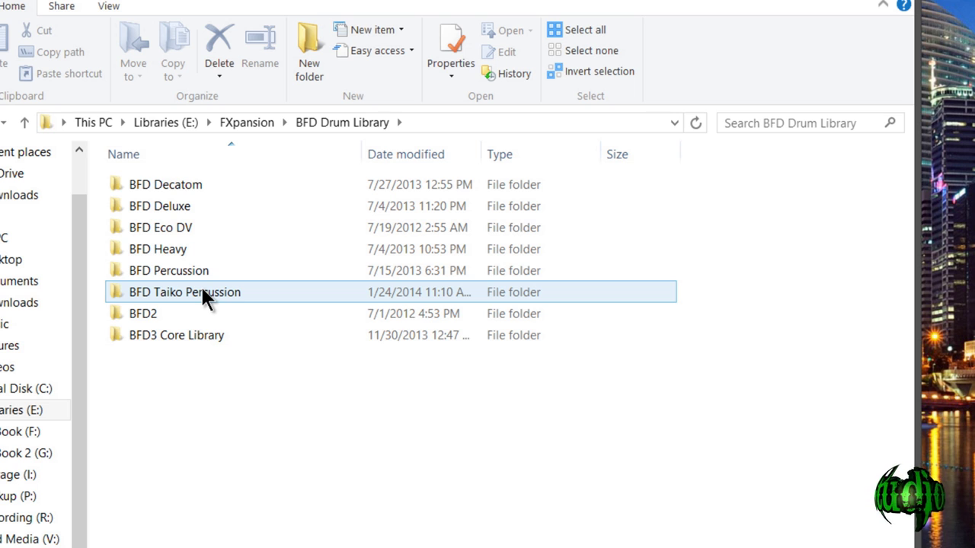
- Check the new folder, then launch the installer in JTP Package 2 > JTP Package 2
{"action": "double_click", "coordinate": [202, 291]}
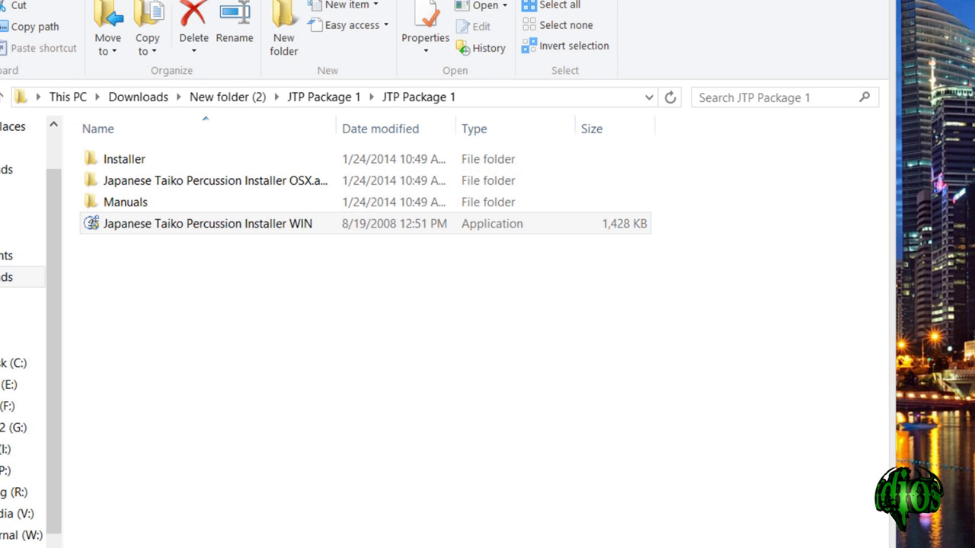
{"action": "key", "text": "alt+Up"}
{"action": "key", "text": "alt+Up"}
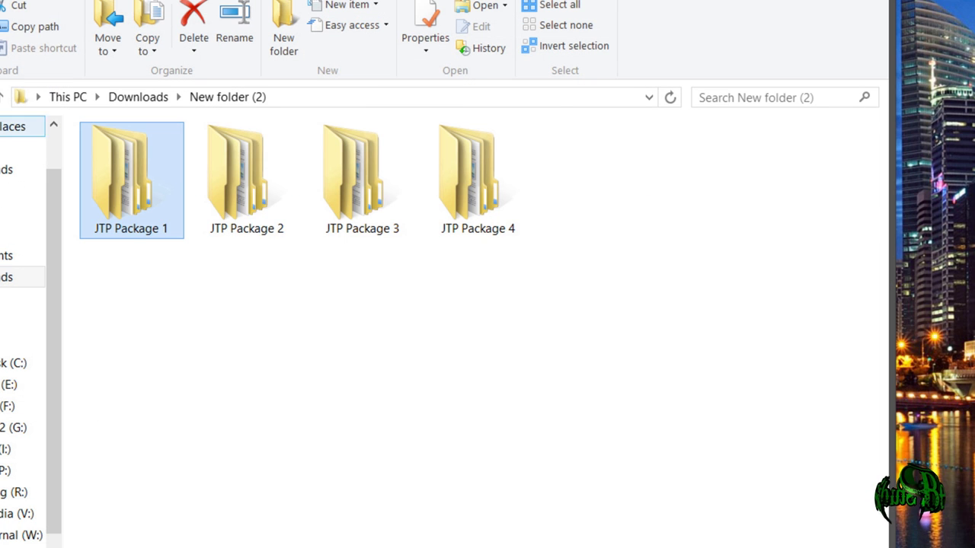
{"action": "double_click", "coordinate": [253, 195]}
{"action": "double_click", "coordinate": [159, 159]}
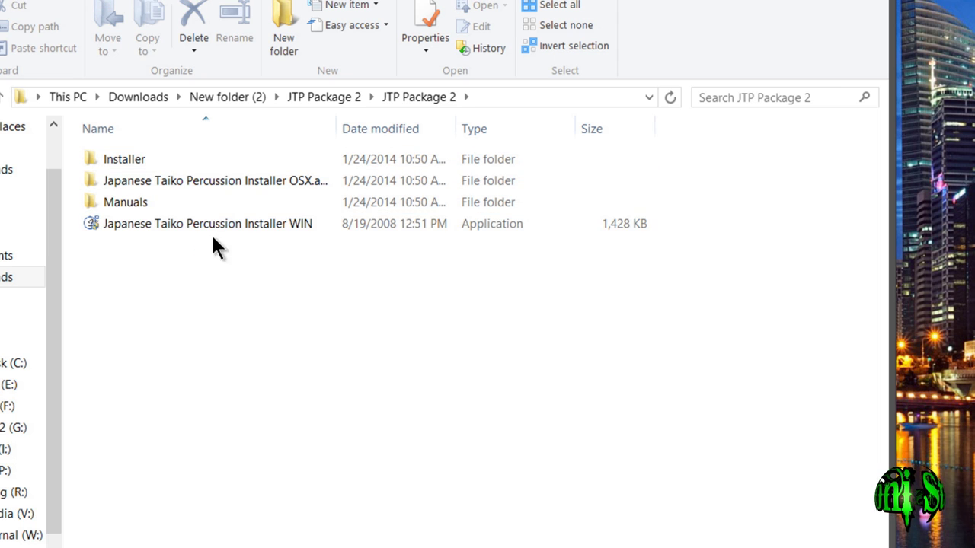
{"action": "double_click", "coordinate": [253, 224]}
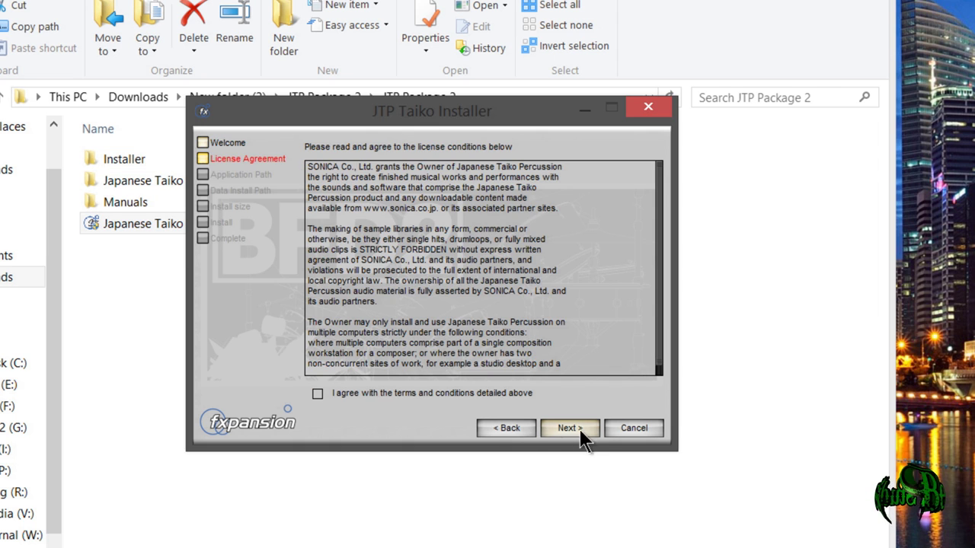
- Install package 2 into BFD Taiko Percussion, keeping the BFD2 application path
{"action": "left_click", "coordinate": [576, 428]}
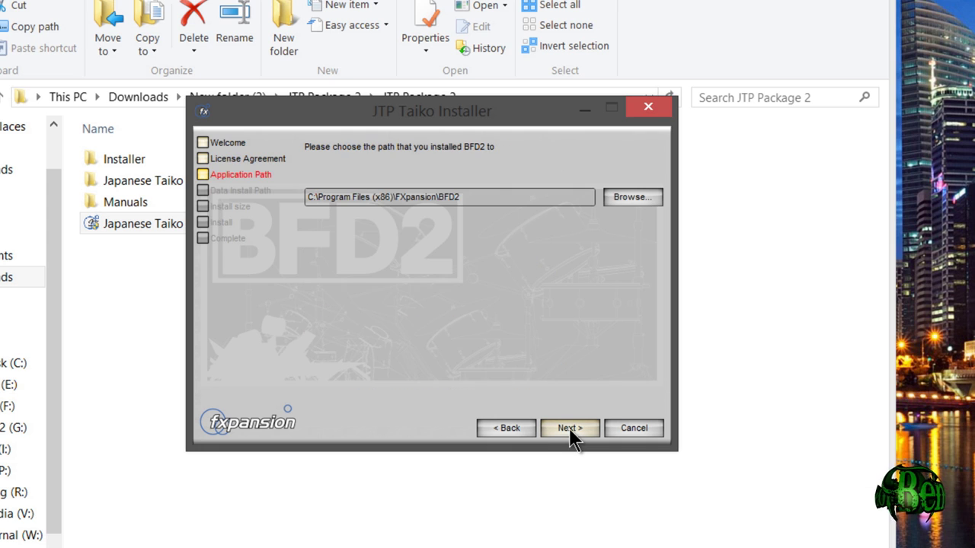
{"action": "left_click", "coordinate": [564, 429]}
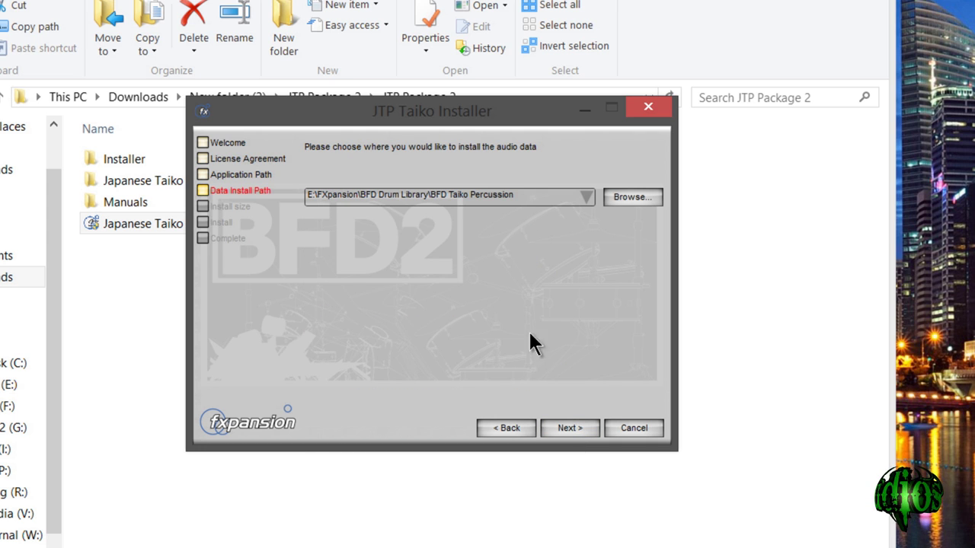
{"action": "left_click", "coordinate": [570, 429]}
{"action": "left_click", "coordinate": [571, 429]}
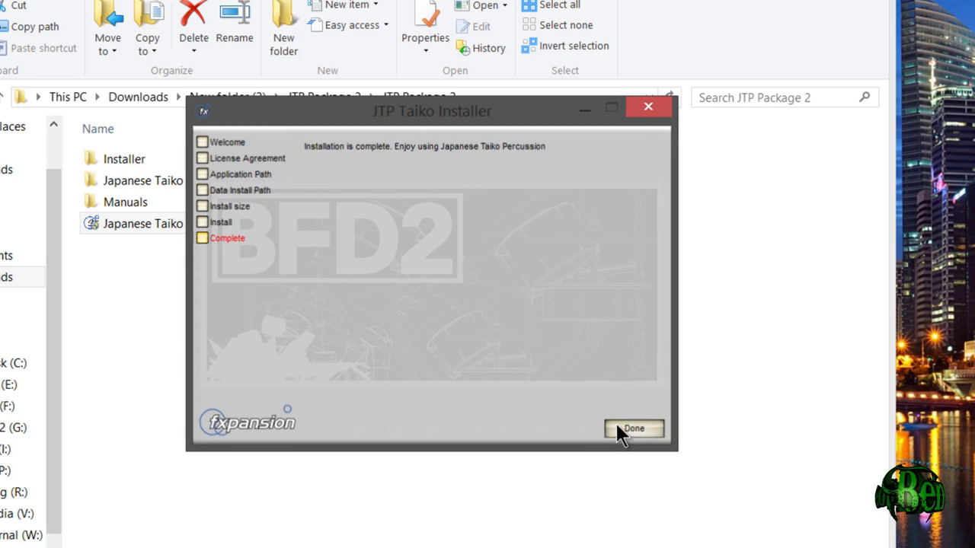
{"action": "left_click", "coordinate": [616, 426]}
{"action": "left_click", "coordinate": [229, 96]}
- Run the JTP Package 3 installer and confirm the program installed correctly
{"action": "double_click", "coordinate": [361, 203]}
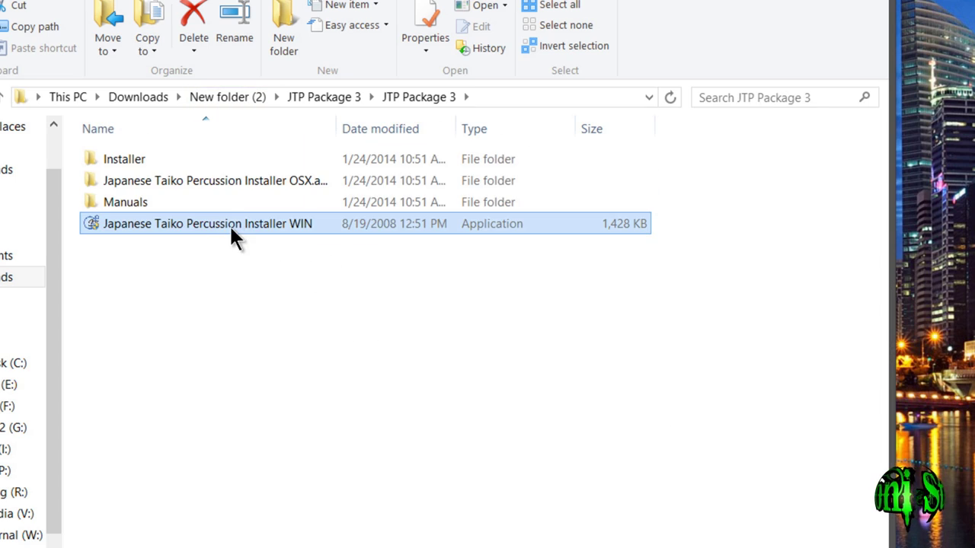
{"action": "double_click", "coordinate": [231, 223]}
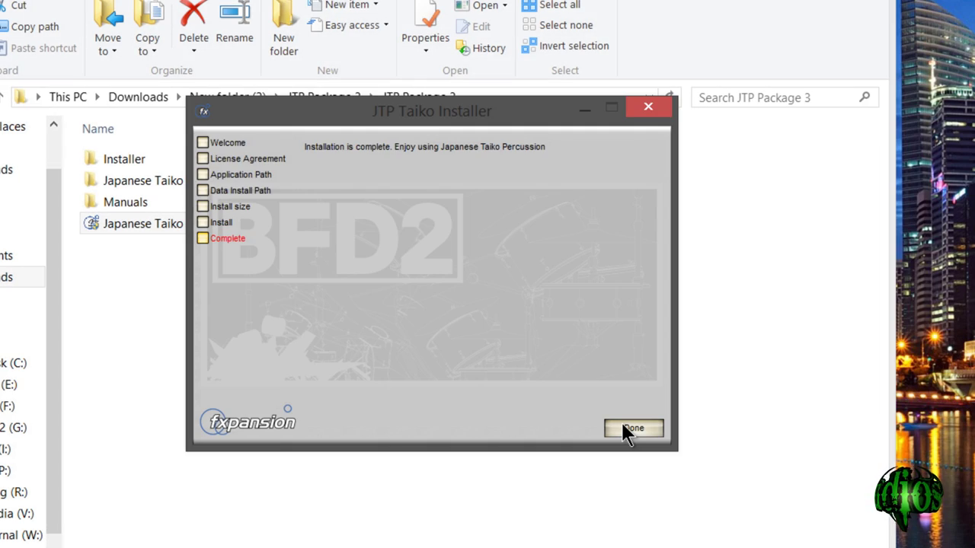
{"action": "left_click", "coordinate": [622, 423]}
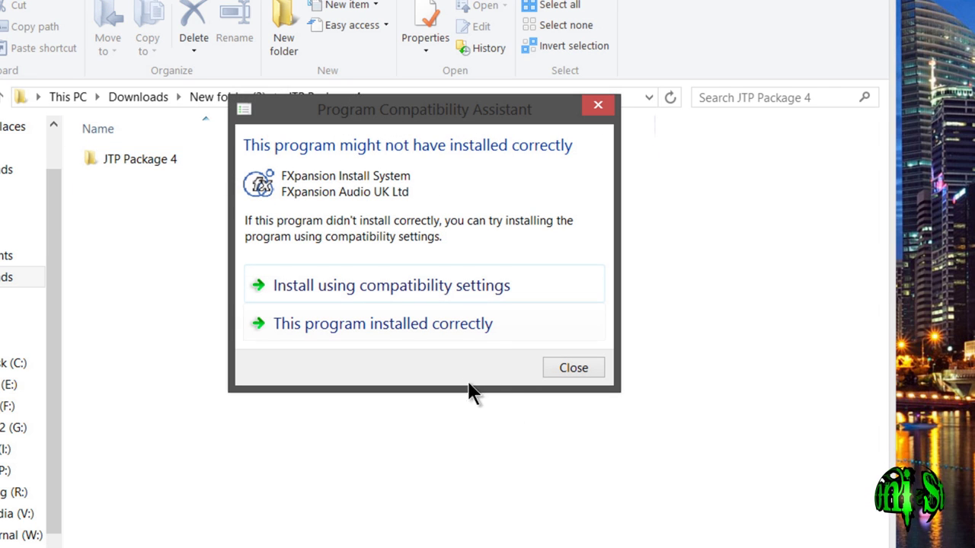
{"action": "left_click", "coordinate": [491, 335]}
- Install JTP Package 4 at Full size into BFD Taiko Percussion, accepting the licence and default paths
{"action": "double_click", "coordinate": [155, 160]}
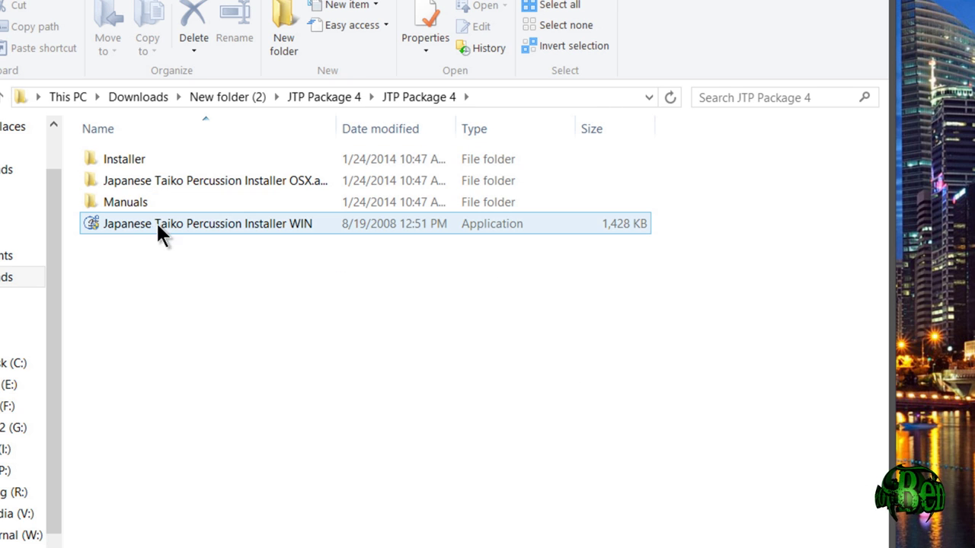
{"action": "double_click", "coordinate": [234, 226]}
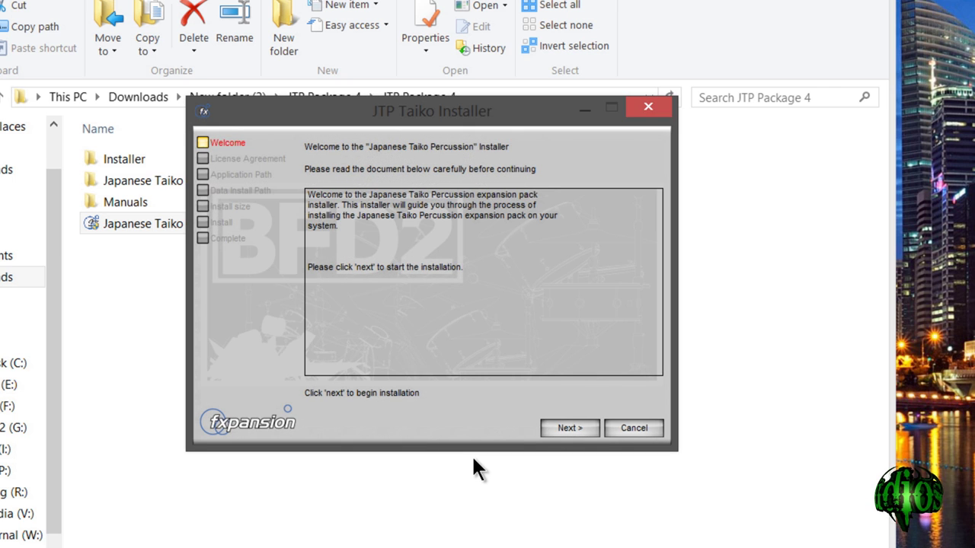
{"action": "left_click", "coordinate": [570, 428]}
{"action": "left_click", "coordinate": [439, 393]}
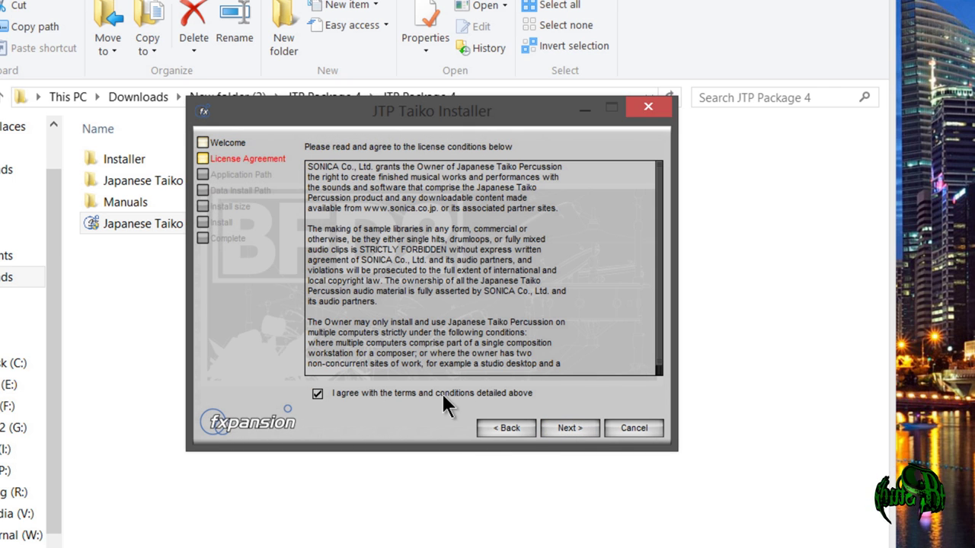
{"action": "left_click", "coordinate": [568, 428]}
{"action": "left_click", "coordinate": [571, 429]}
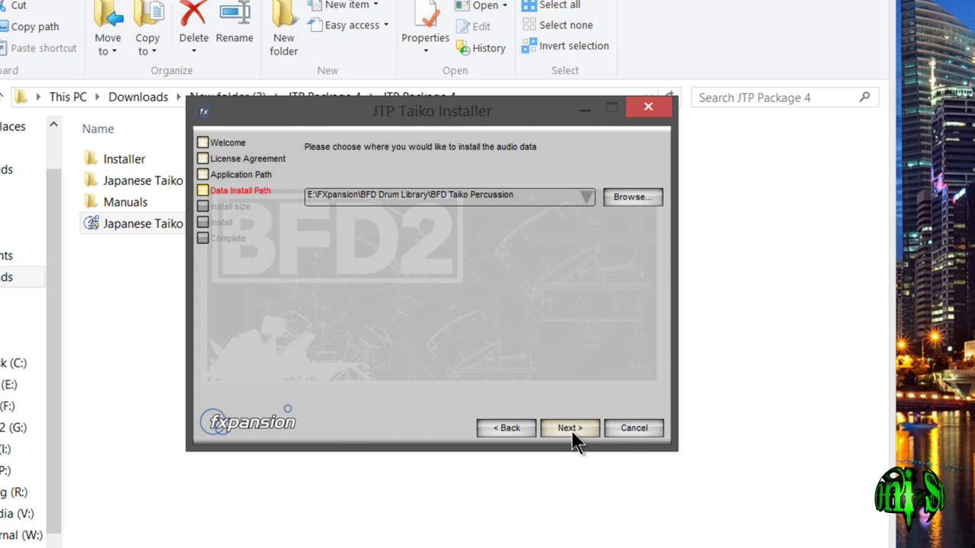
{"action": "left_click", "coordinate": [573, 438]}
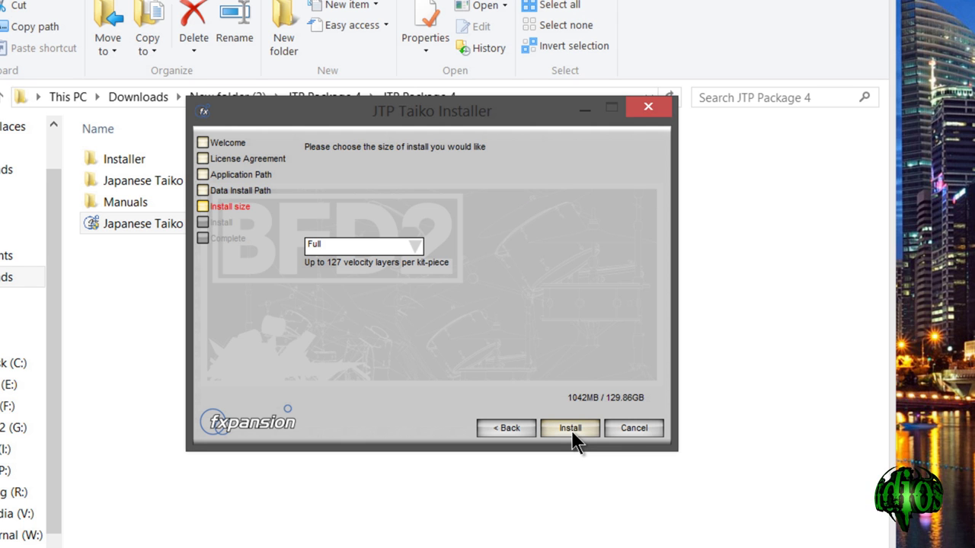
{"action": "left_click", "coordinate": [573, 435]}
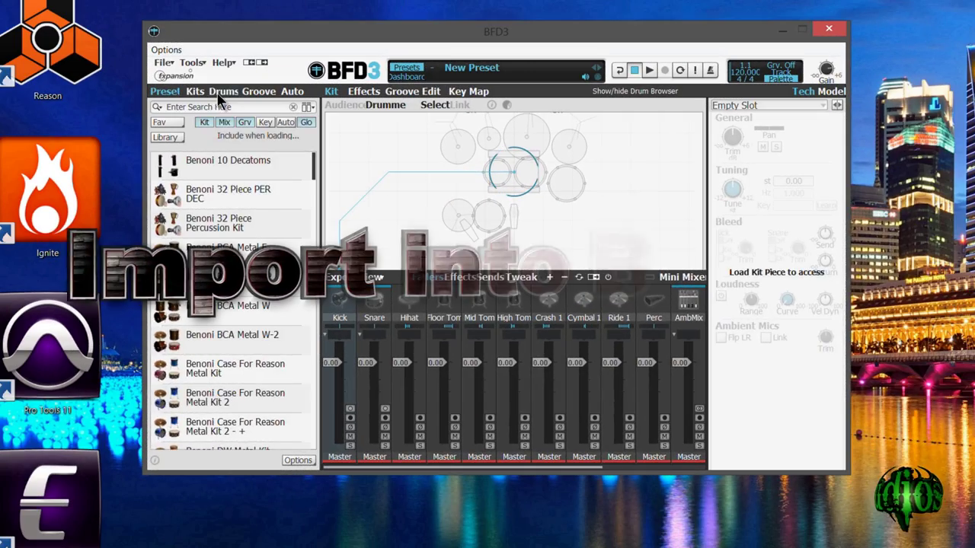
- Search the drum pieces browser for 'taiko', then clear the search
{"action": "left_click", "coordinate": [221, 92]}
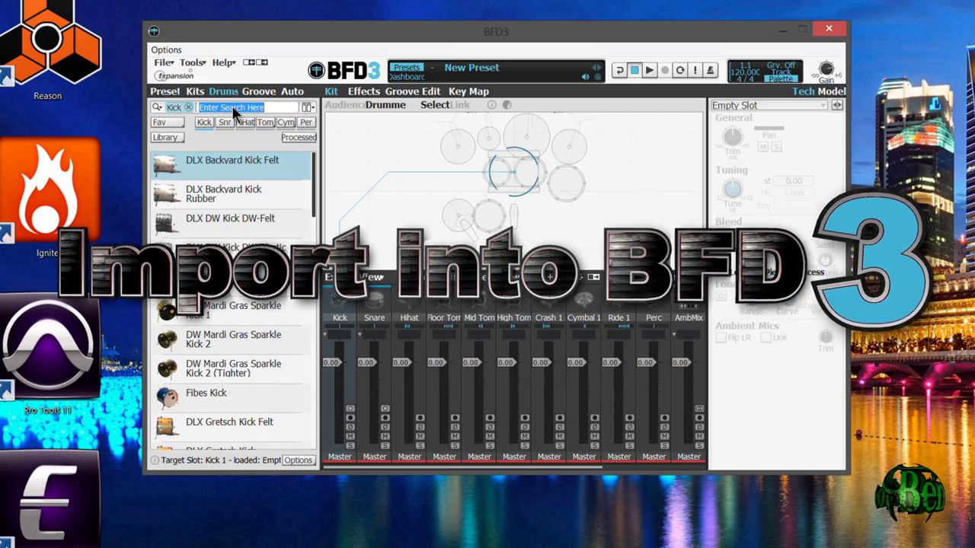
{"action": "type", "text": "taiko"}
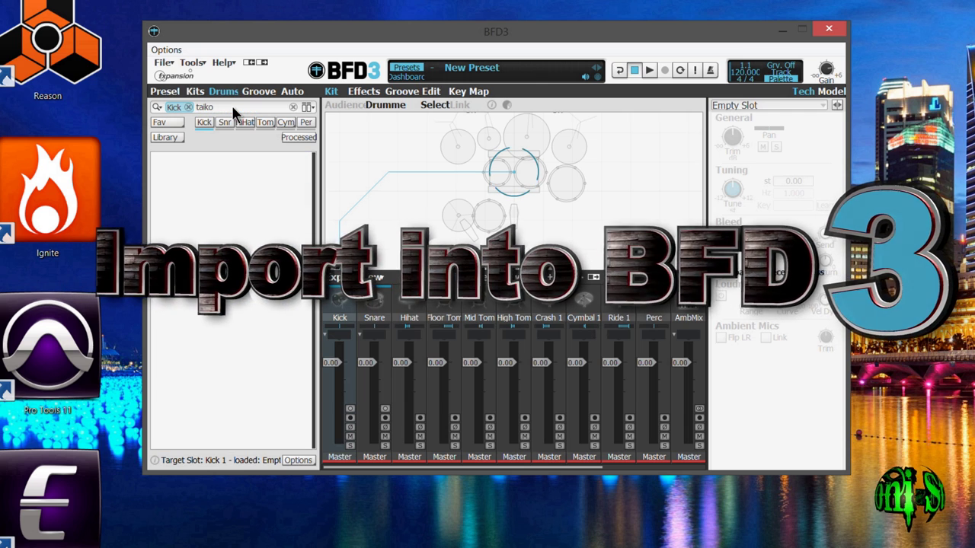
{"action": "left_click", "coordinate": [292, 107]}
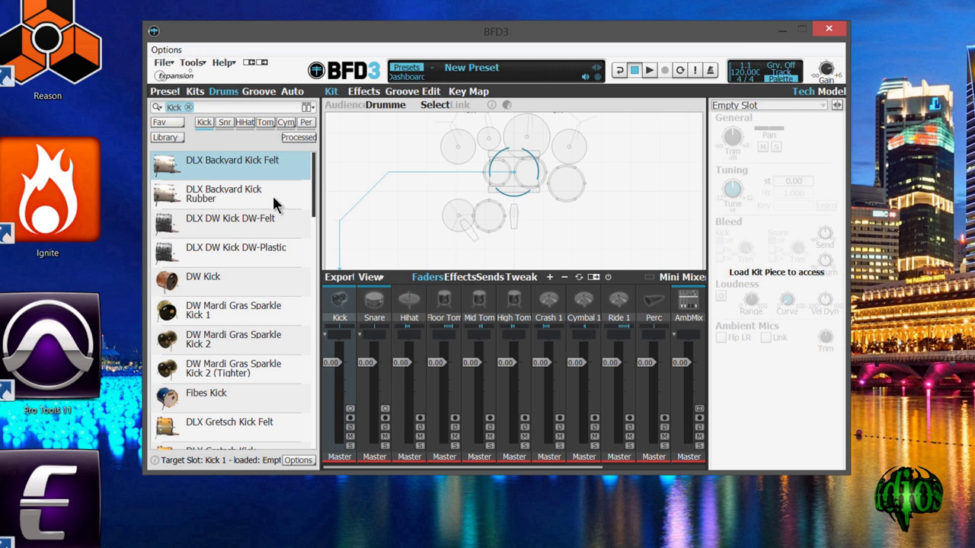
- Add the BFD Drum Library folder as a content location and scan it
{"action": "left_click", "coordinate": [200, 61]}
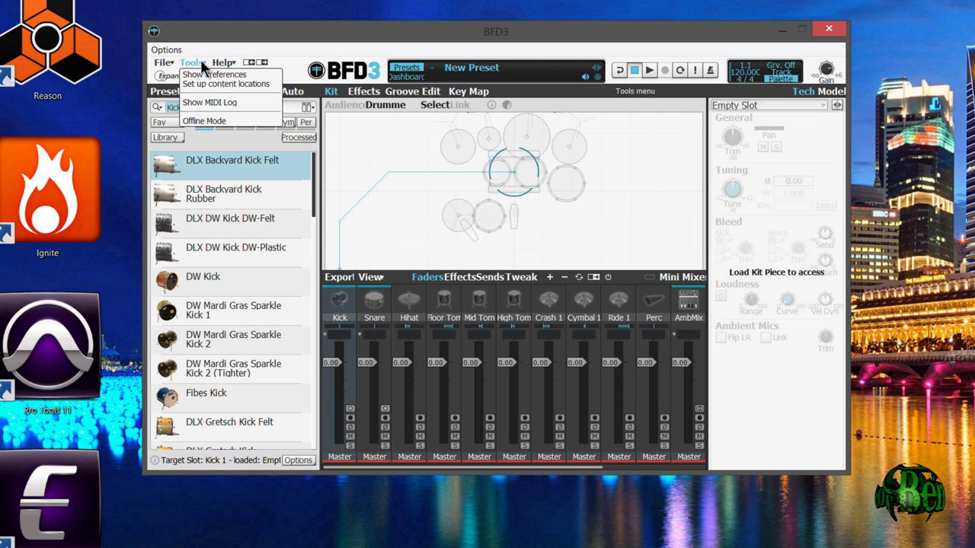
{"action": "left_click", "coordinate": [239, 80]}
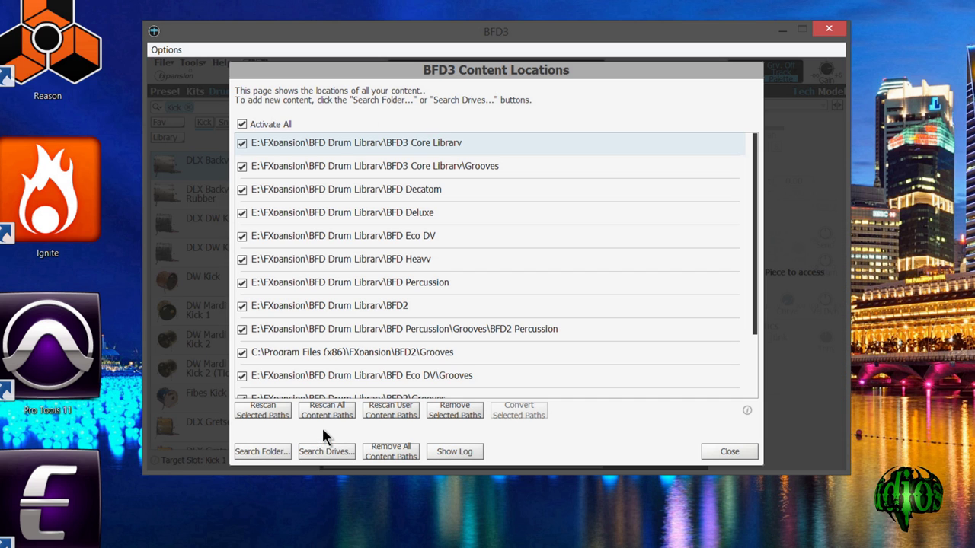
{"action": "left_click", "coordinate": [264, 452]}
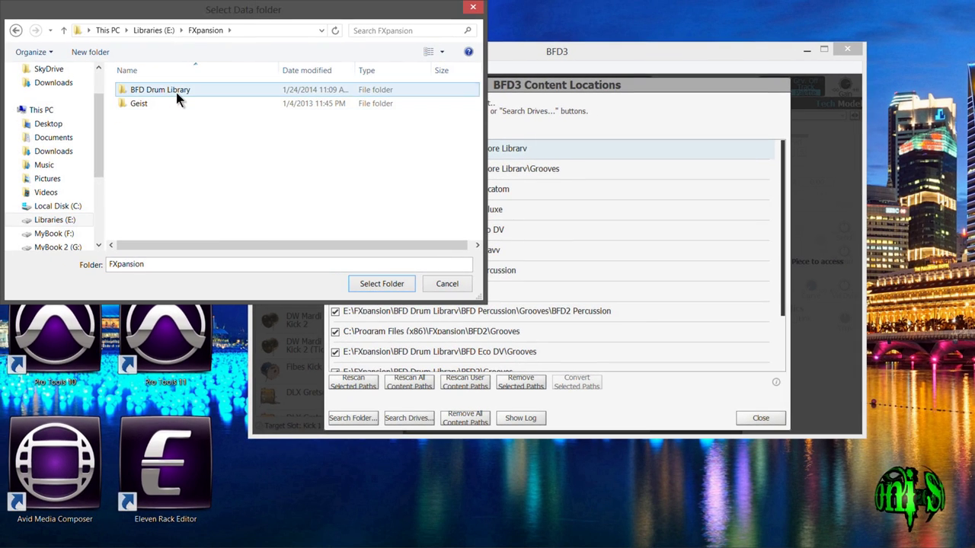
{"action": "left_click", "coordinate": [176, 92]}
{"action": "left_click", "coordinate": [382, 284]}
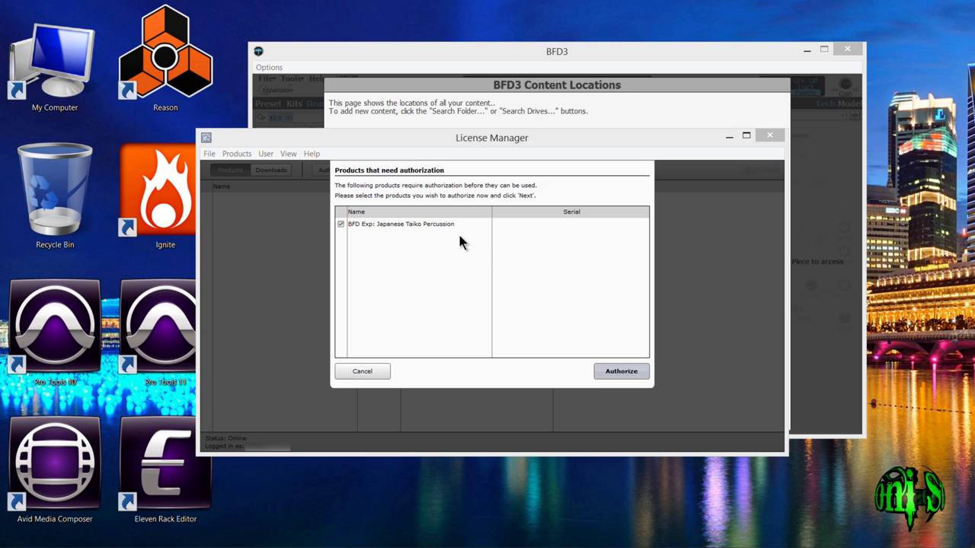
- Authorize Japanese Taiko Percussion, close the License Manager, and review the Taiko content location paths
{"action": "left_click", "coordinate": [625, 375]}
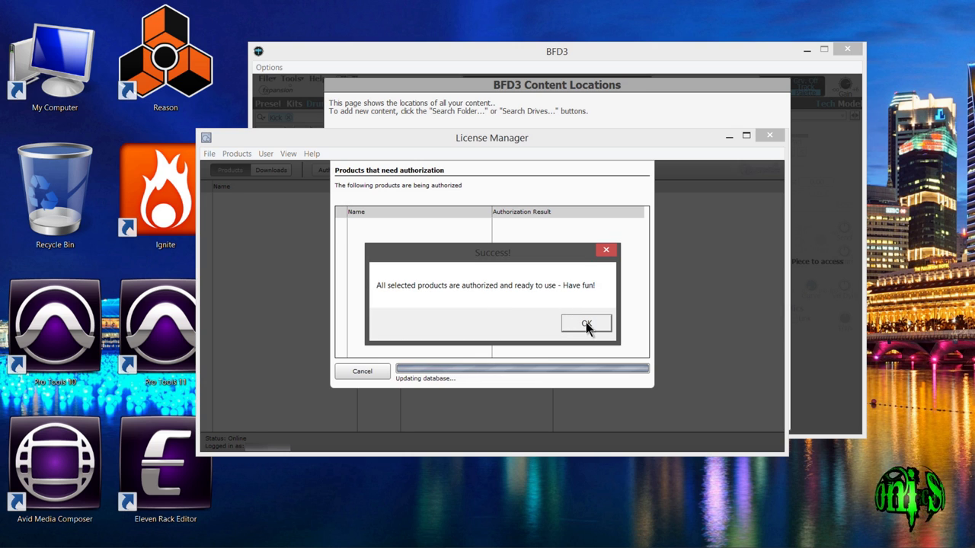
{"action": "left_click", "coordinate": [583, 323]}
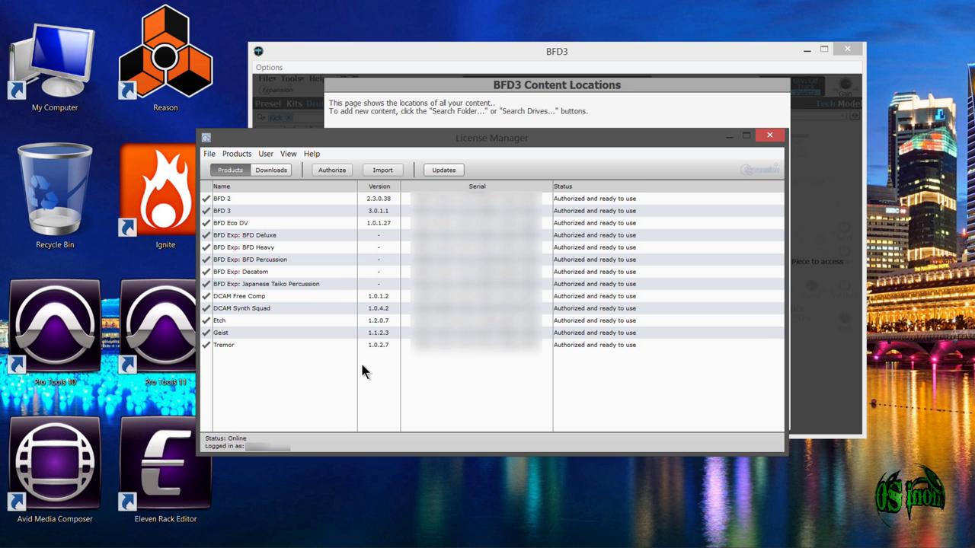
{"action": "left_click", "coordinate": [770, 135]}
{"action": "left_click", "coordinate": [610, 337]}
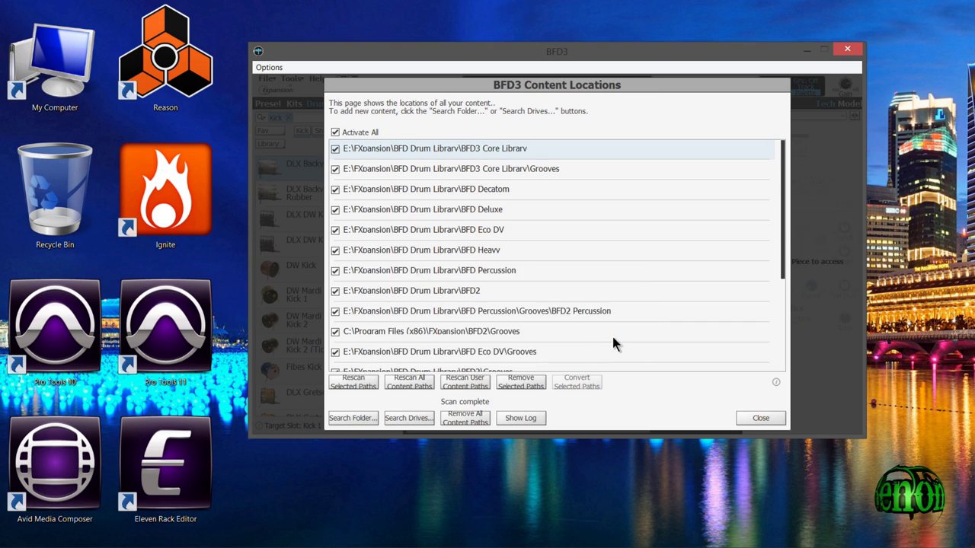
{"action": "left_click_drag", "start_coordinate": [783, 211], "coordinate": [790, 309]}
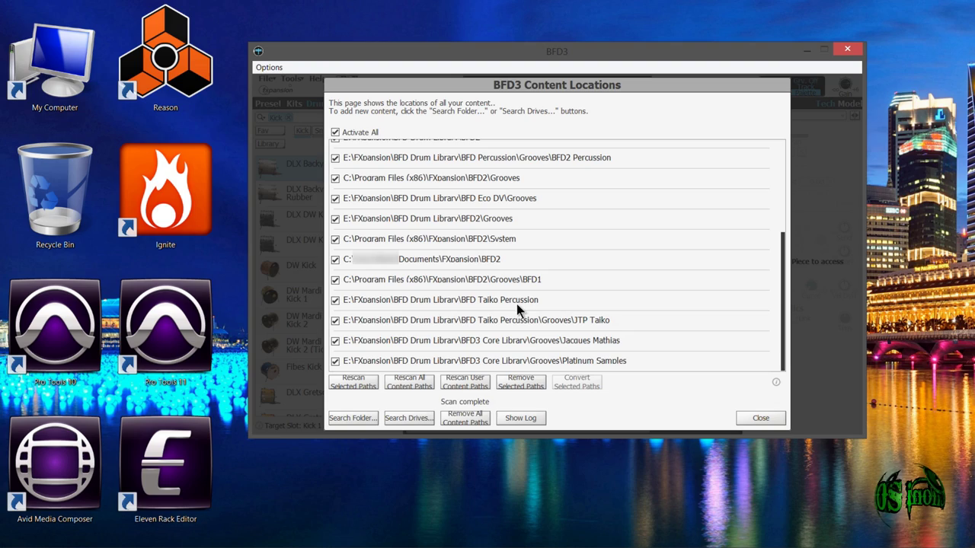
- Load Taiko Ohdaiko A into the Kick slot, audition it, then quit BFD3 without saving
{"action": "left_click", "coordinate": [761, 419]}
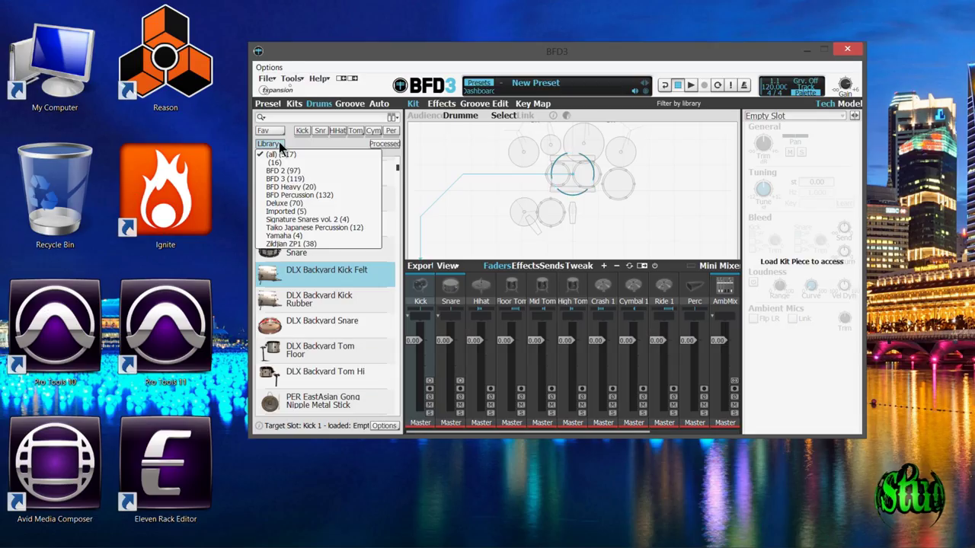
{"action": "left_click", "coordinate": [313, 227]}
{"action": "left_click", "coordinate": [281, 191]}
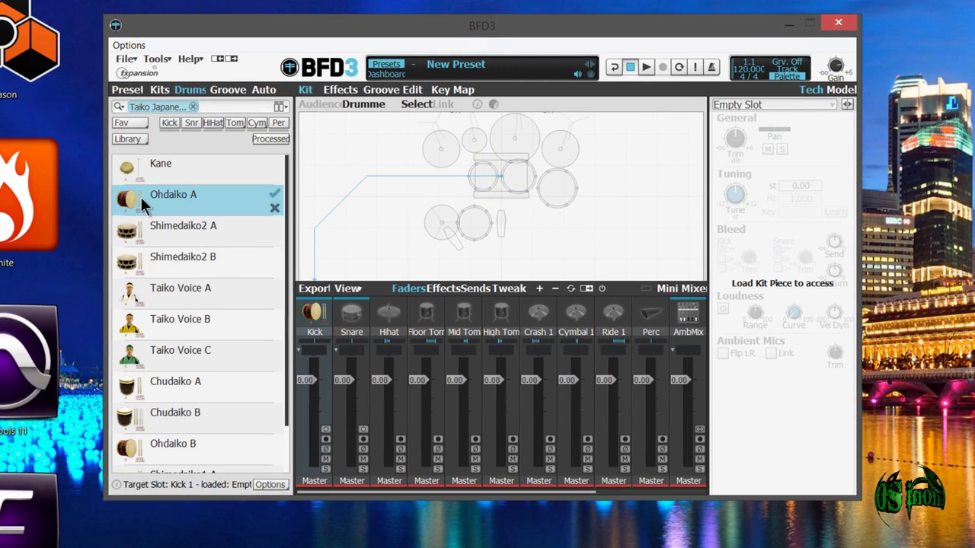
{"action": "double_click", "coordinate": [141, 197]}
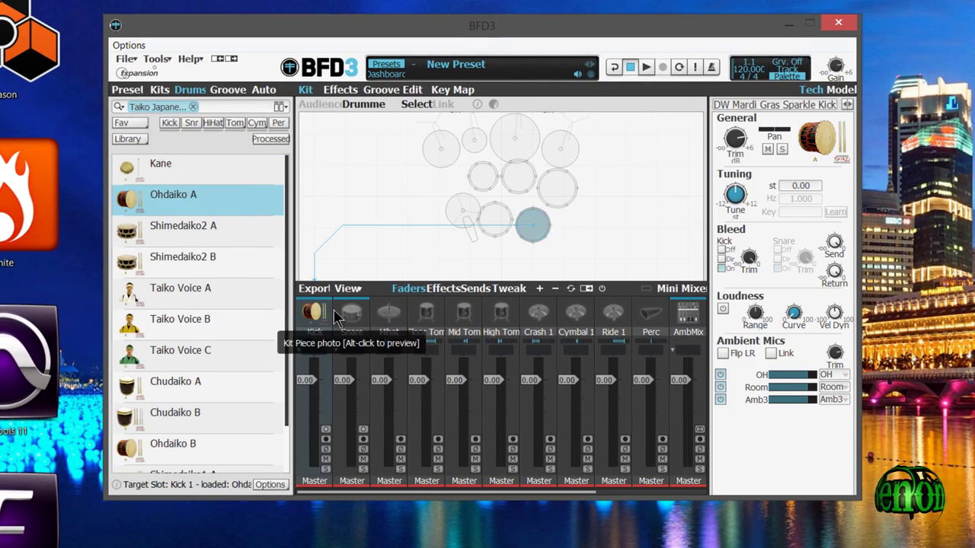
{"action": "left_click", "coordinate": [535, 226]}
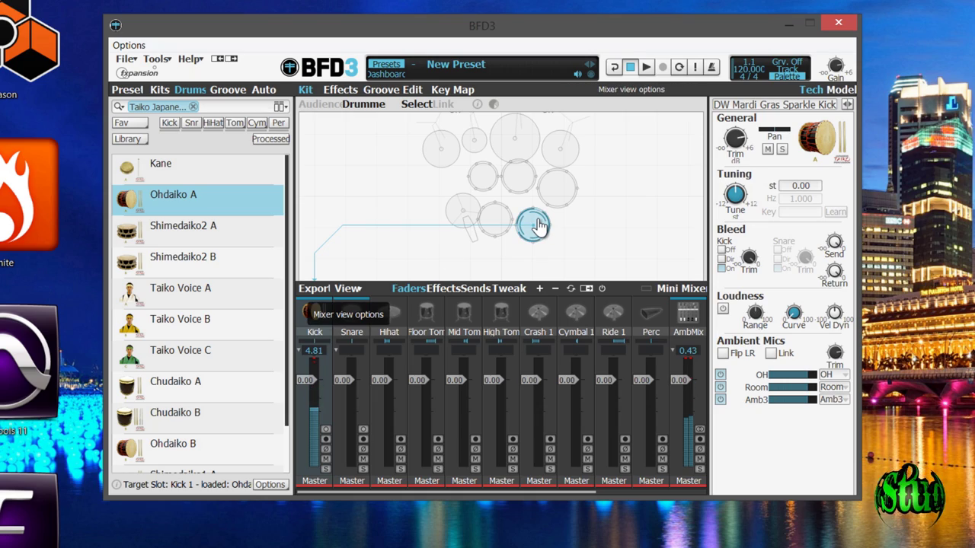
{"action": "left_click", "coordinate": [839, 24]}
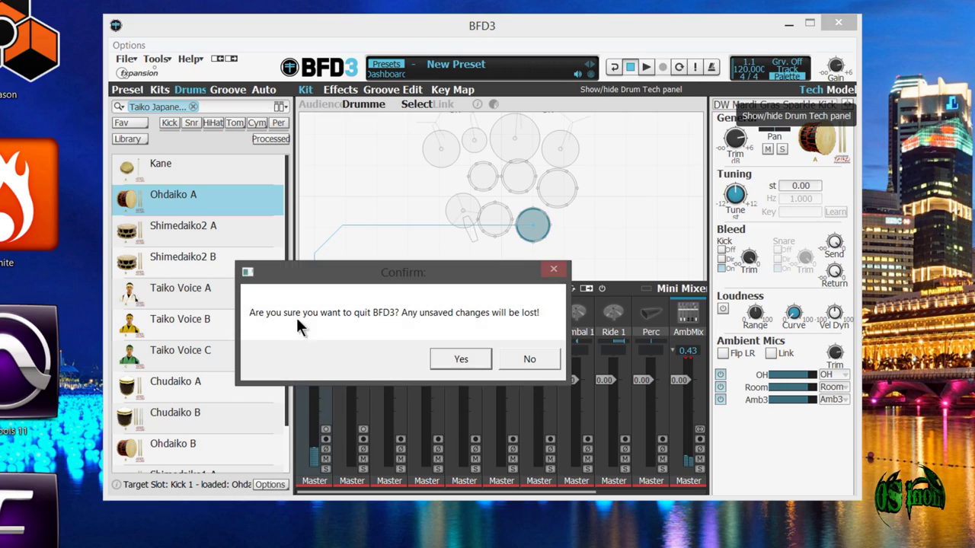
{"action": "left_click", "coordinate": [461, 359]}
- Launch BFD2 from the Windows Start screen
{"action": "key", "text": "super"}
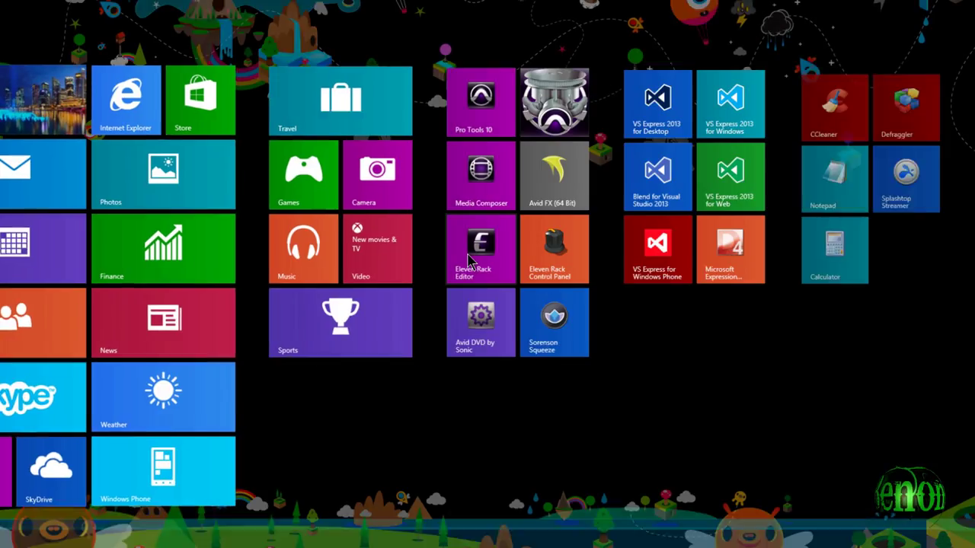
{"action": "scroll", "coordinate": [467, 280], "scroll_direction": "down", "scroll_amount": 5}
{"action": "scroll", "coordinate": [468, 281], "scroll_direction": "down", "scroll_amount": 5}
{"action": "left_click", "coordinate": [742, 128]}
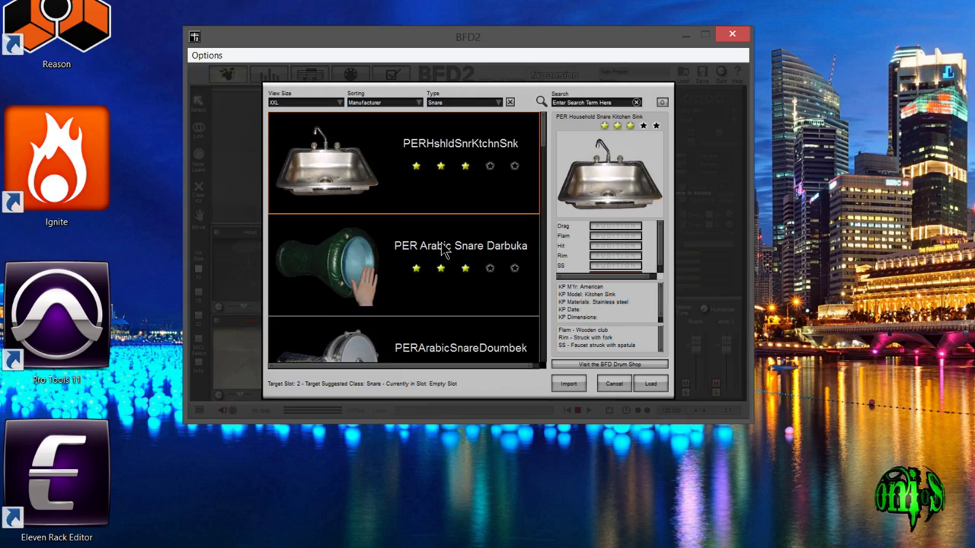
- Search kit pieces for 'taiko', load Ohdaiko A into slot 02, and audition it
{"action": "left_click", "coordinate": [575, 102]}
{"action": "type", "text": "taik"}
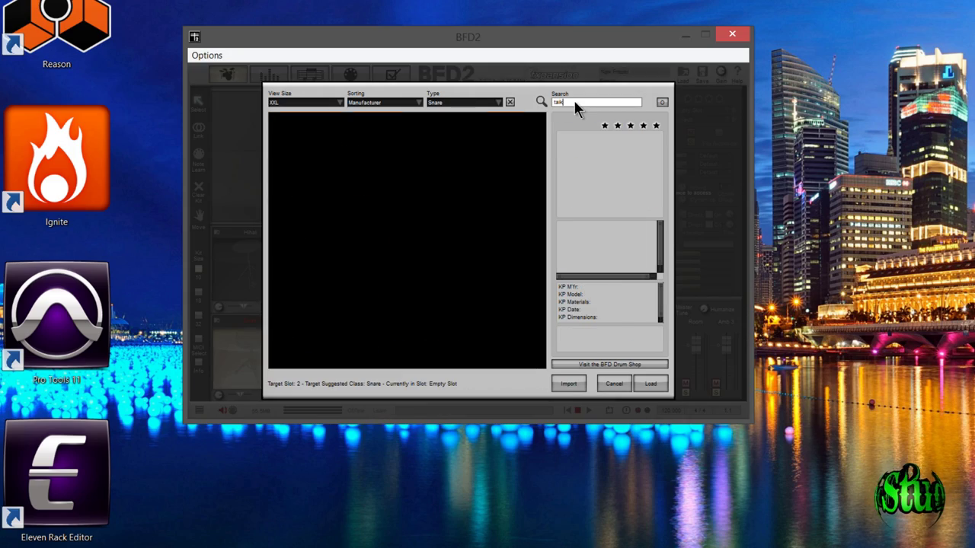
{"action": "type", "text": "o"}
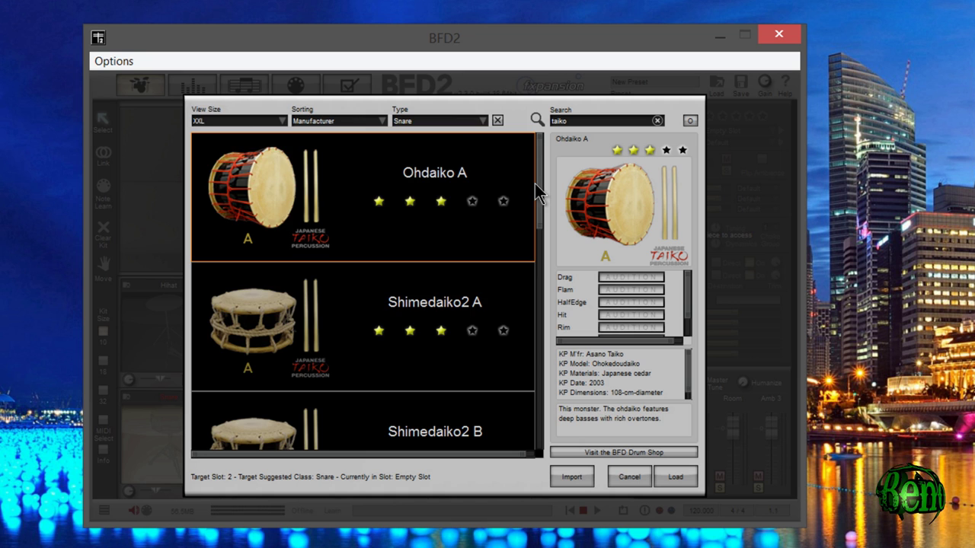
{"action": "left_click_drag", "start_coordinate": [537, 183], "coordinate": [513, 149]}
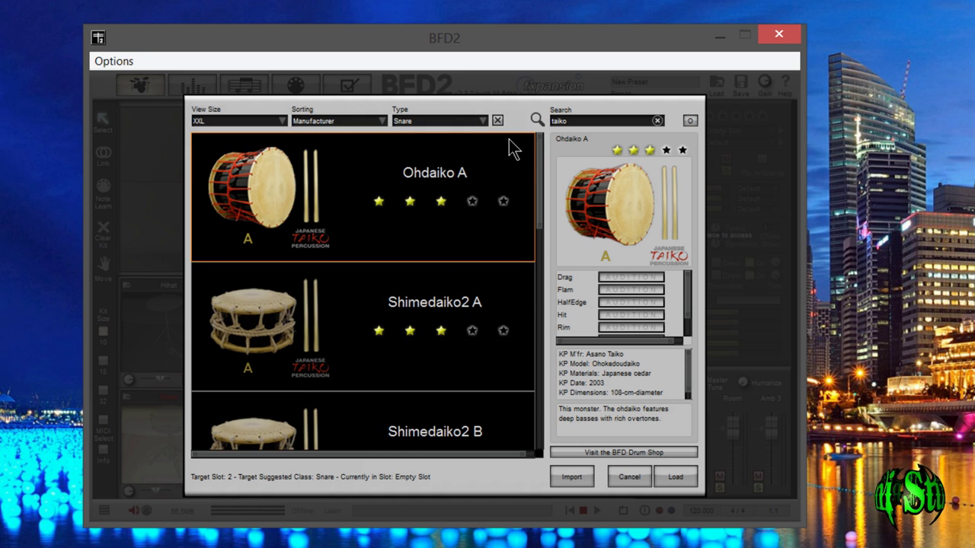
{"action": "double_click", "coordinate": [271, 181]}
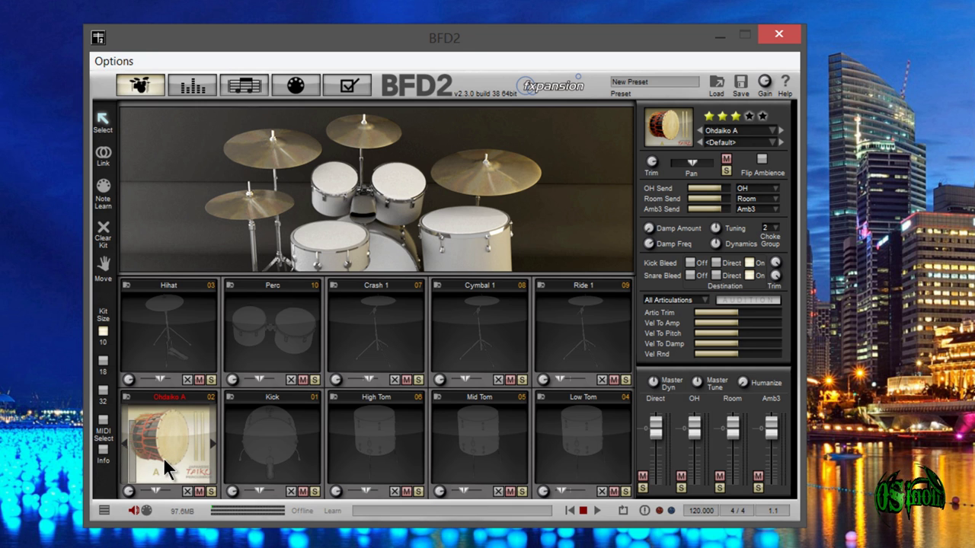
{"action": "left_click", "coordinate": [332, 228]}
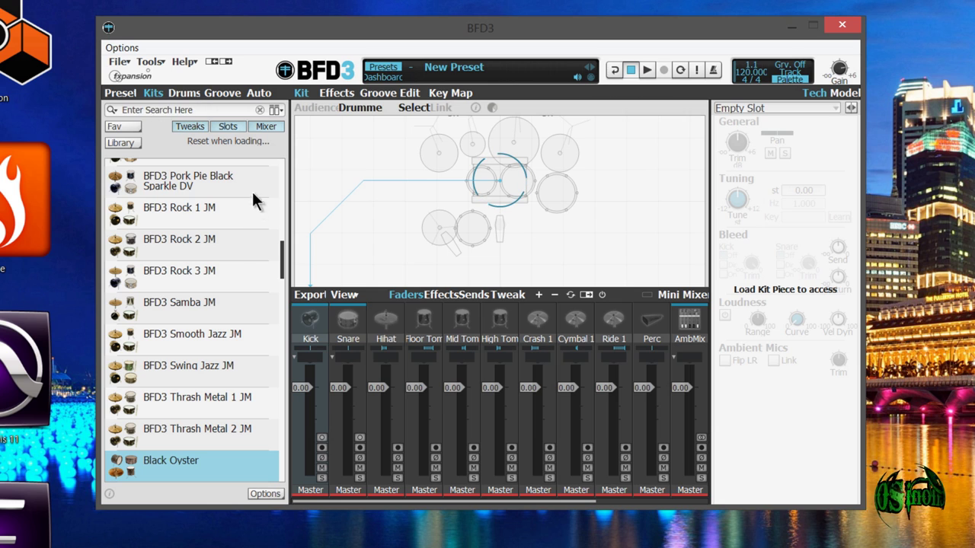
- In BFD3, check the Library filter lists on the Presets and Kits browsers
{"action": "left_click", "coordinate": [122, 142]}
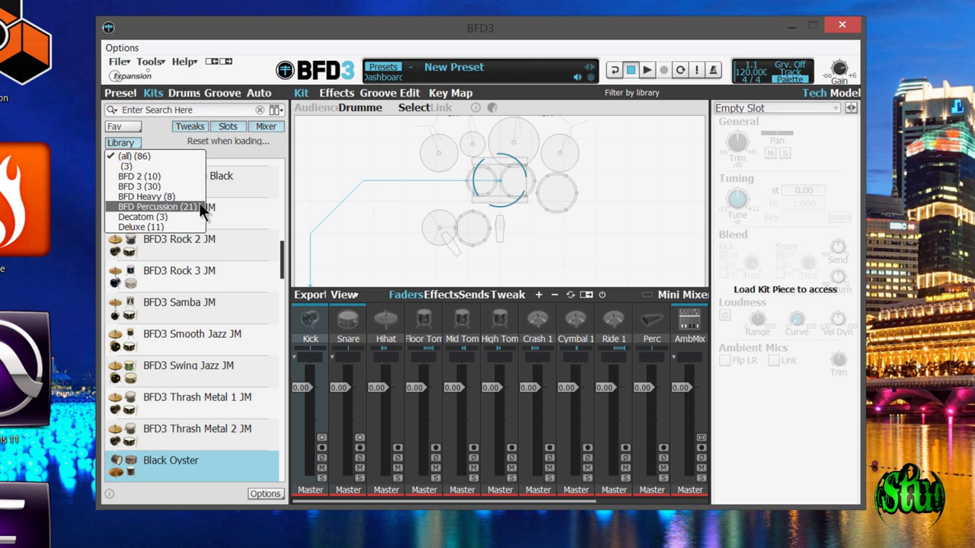
{"action": "left_click", "coordinate": [145, 125]}
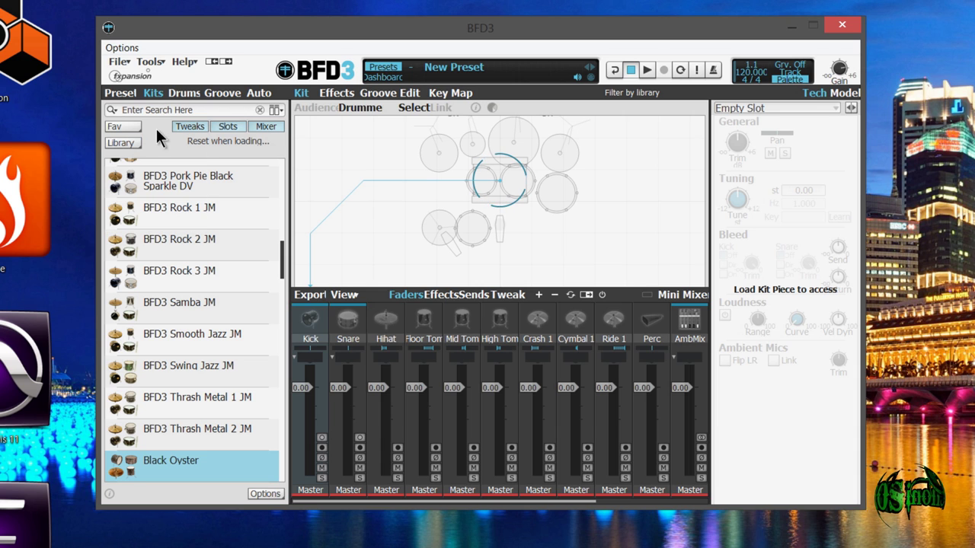
{"action": "left_click", "coordinate": [126, 94]}
{"action": "left_click", "coordinate": [134, 144]}
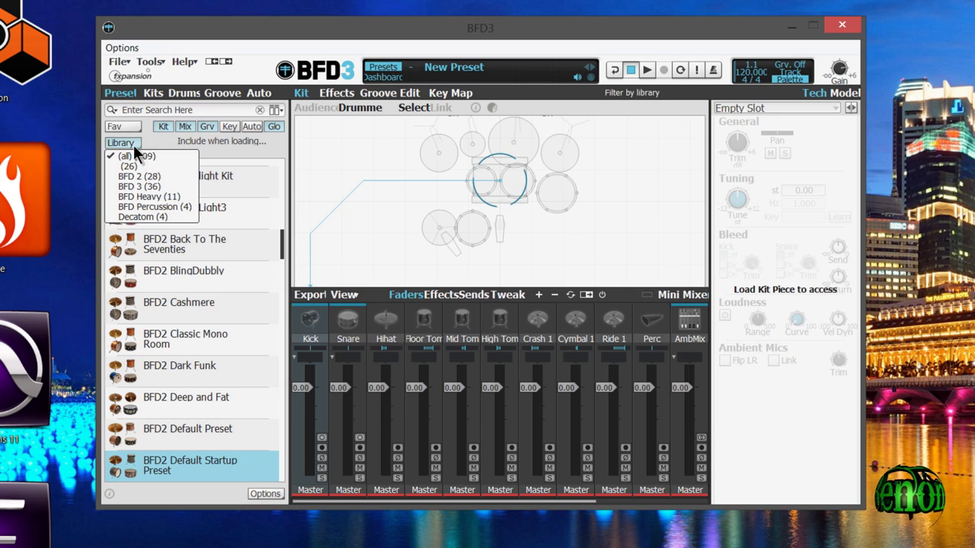
{"action": "left_click", "coordinate": [131, 155]}
{"action": "left_click", "coordinate": [154, 93]}
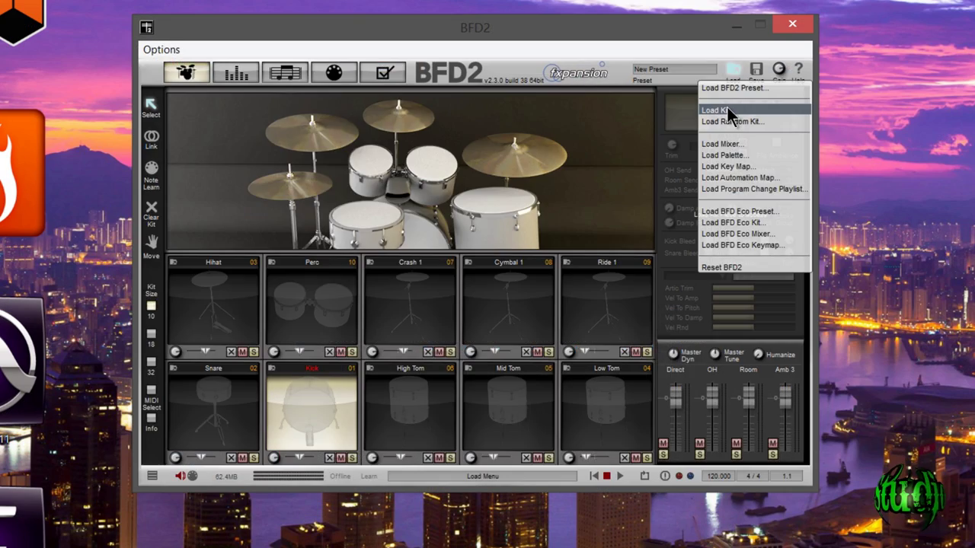
- In BFD2, search kits for 'taiko', preview both results and load JTP Taiko
{"action": "left_click", "coordinate": [727, 110]}
{"action": "left_click", "coordinate": [613, 106]}
{"action": "type", "text": "taiko"}
{"action": "key", "text": "Return"}
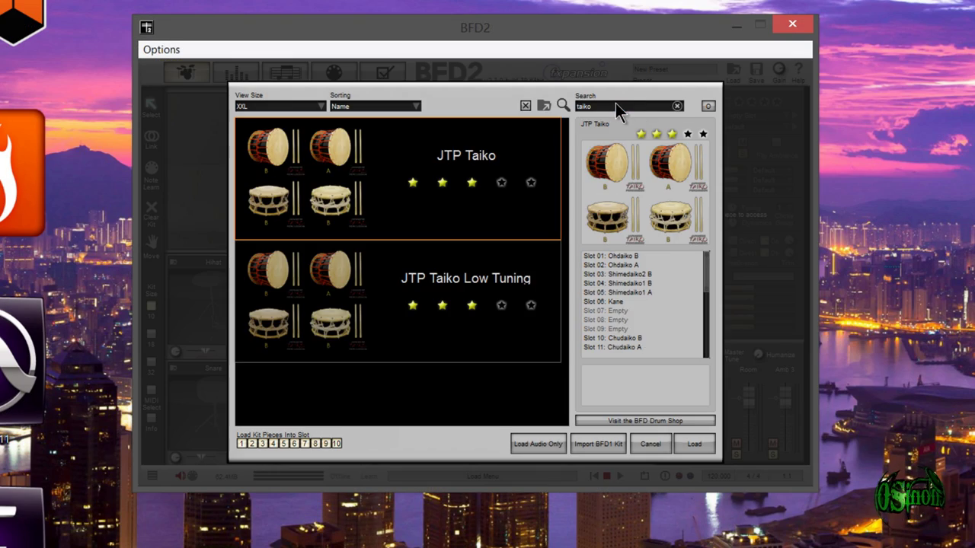
{"action": "left_click", "coordinate": [522, 339]}
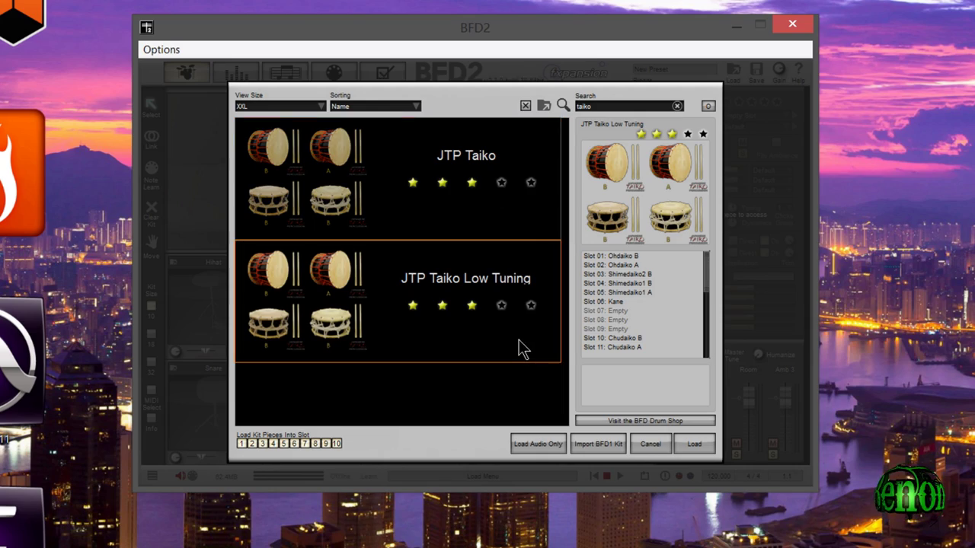
{"action": "left_click", "coordinate": [428, 222]}
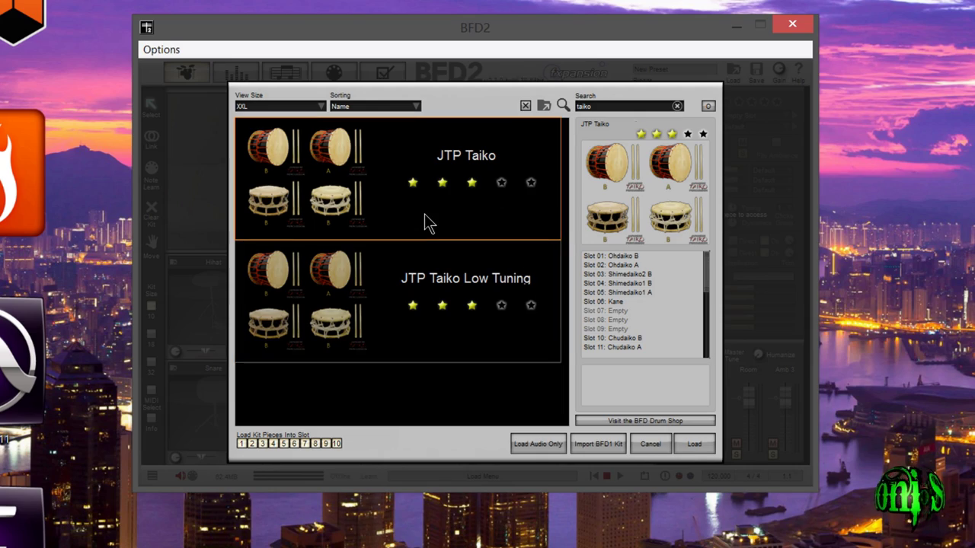
{"action": "left_click", "coordinate": [687, 445]}
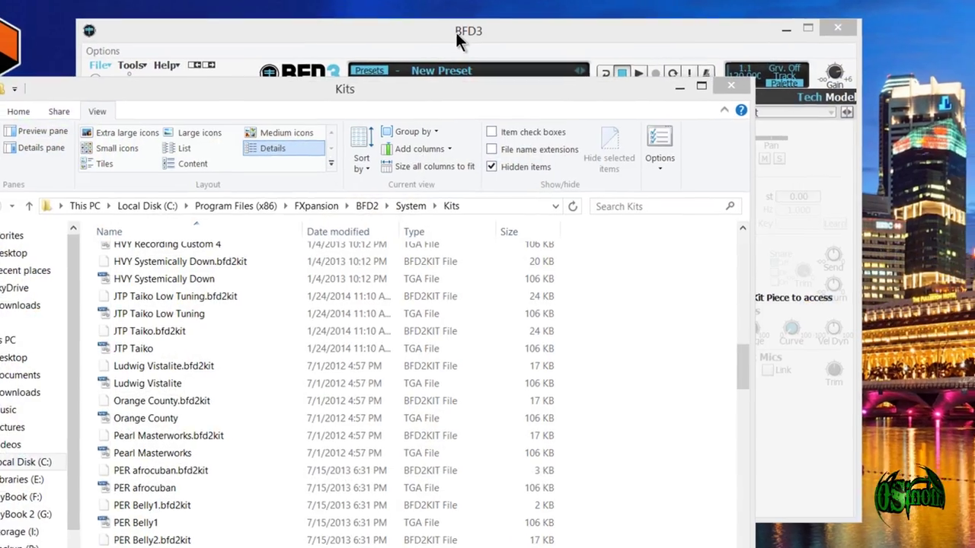
- Show BFD3's Kits browser and review the JTP Taiko .bfd2kit files in BFD2's System\Kits folder
{"action": "left_click", "coordinate": [456, 32]}
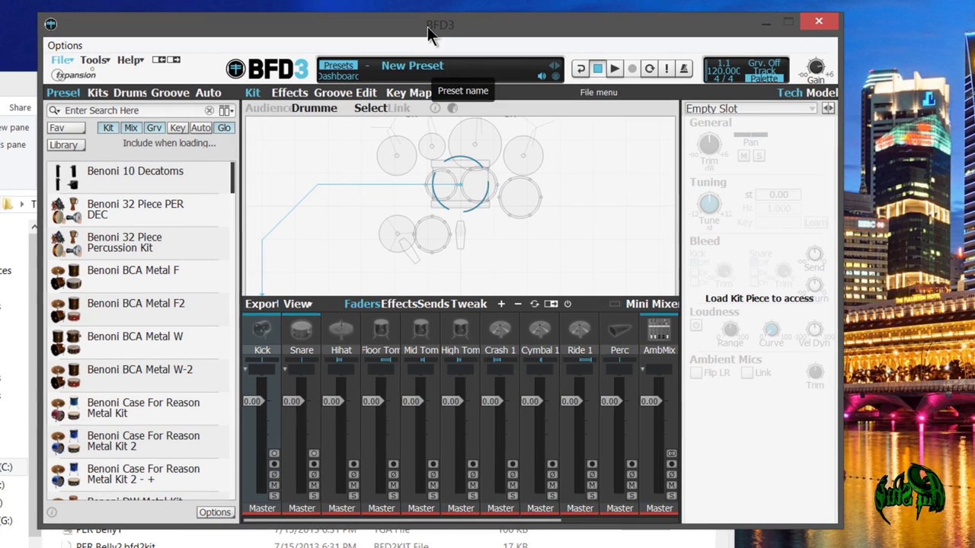
{"action": "left_click", "coordinate": [95, 93]}
{"action": "left_click_drag", "start_coordinate": [239, 419], "coordinate": [231, 358]}
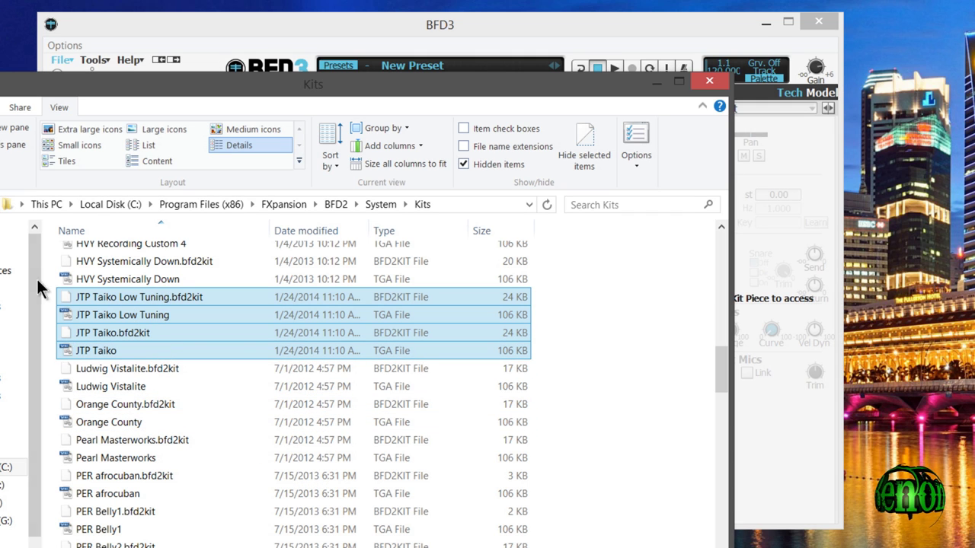
{"action": "left_click", "coordinate": [51, 299]}
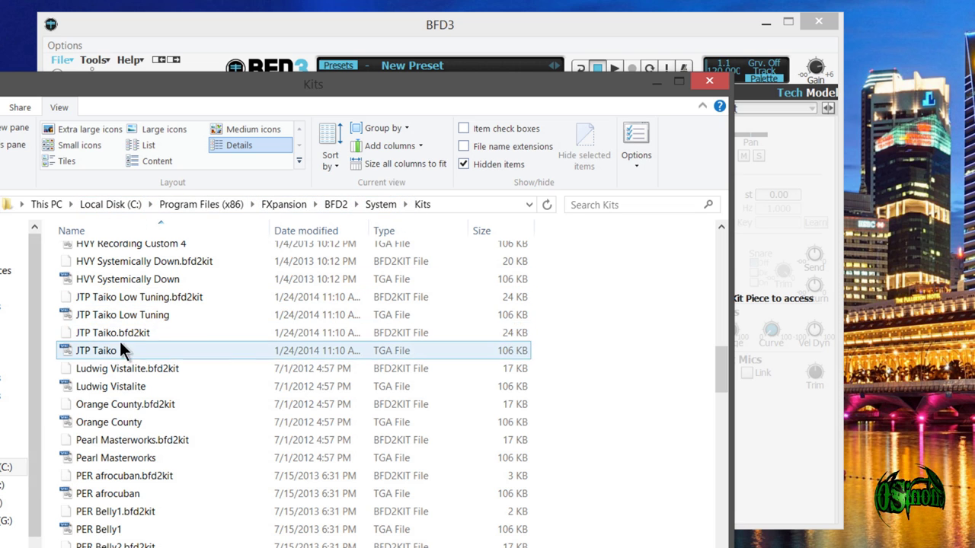
- Use File > Import multiple Kits to select both JTP Taiko .bfd2kit files in BFD2\System\Kits
{"action": "left_click", "coordinate": [318, 34]}
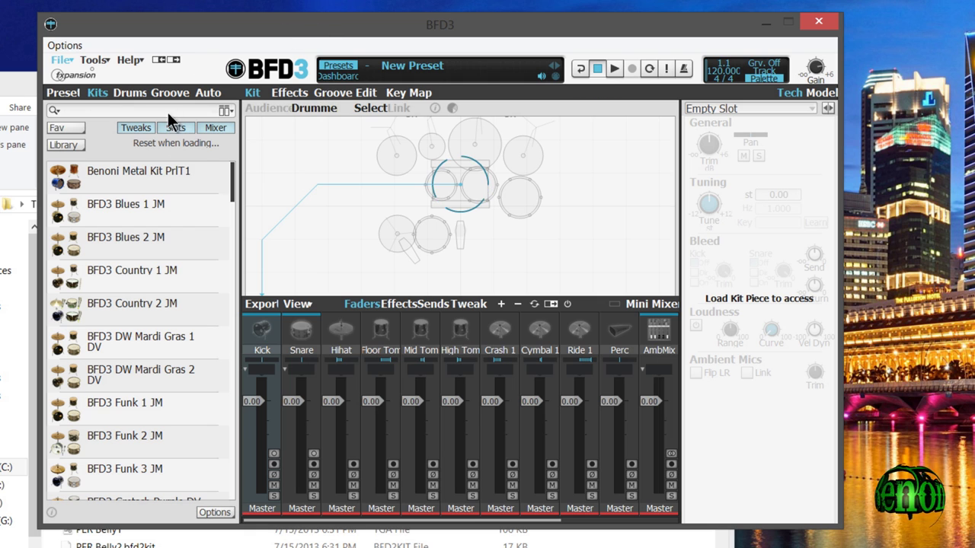
{"action": "left_click", "coordinate": [70, 59]}
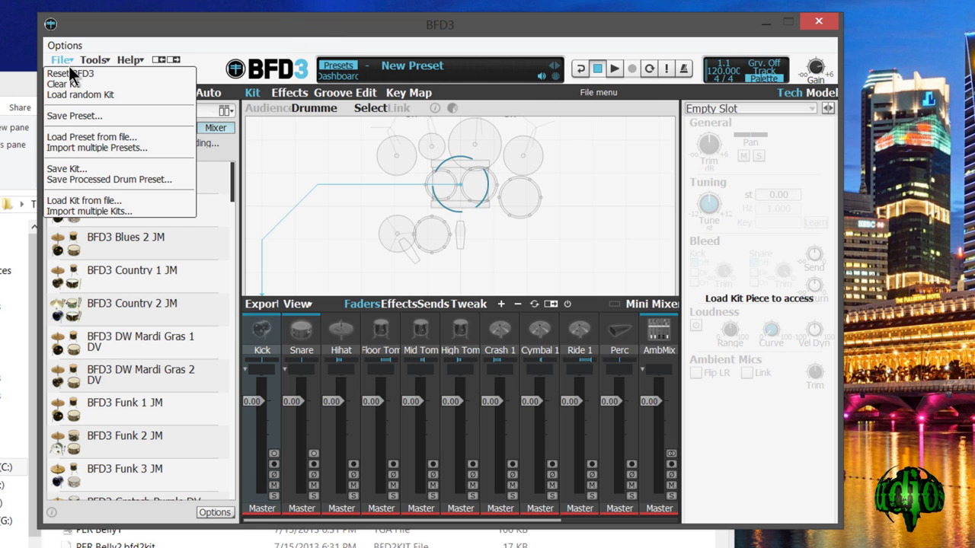
{"action": "left_click", "coordinate": [128, 211]}
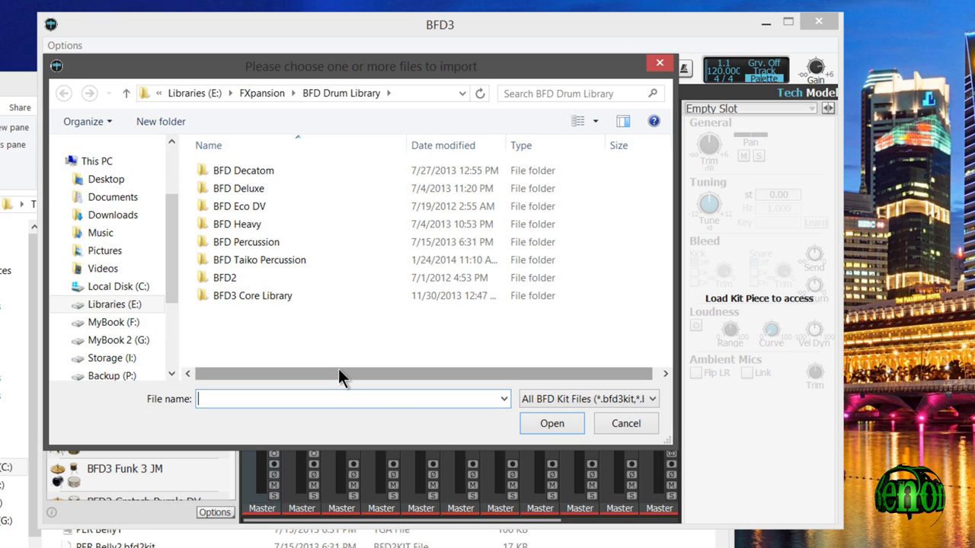
{"action": "double_click", "coordinate": [224, 277]}
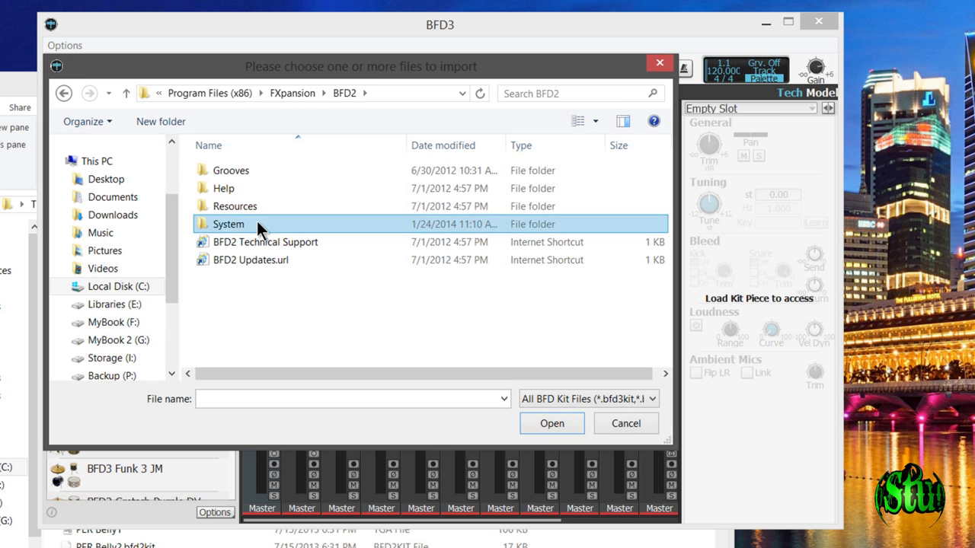
{"action": "double_click", "coordinate": [256, 221]}
{"action": "double_click", "coordinate": [263, 207]}
{"action": "scroll", "coordinate": [305, 297], "scroll_direction": "down", "scroll_amount": 5}
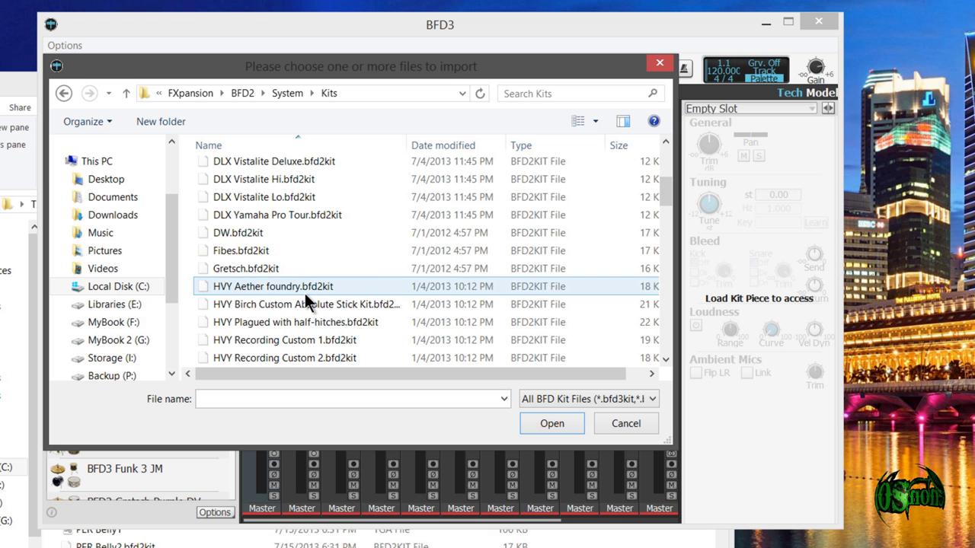
{"action": "scroll", "coordinate": [304, 298], "scroll_direction": "down", "scroll_amount": 4}
{"action": "left_click_drag", "start_coordinate": [187, 212], "coordinate": [225, 235]}
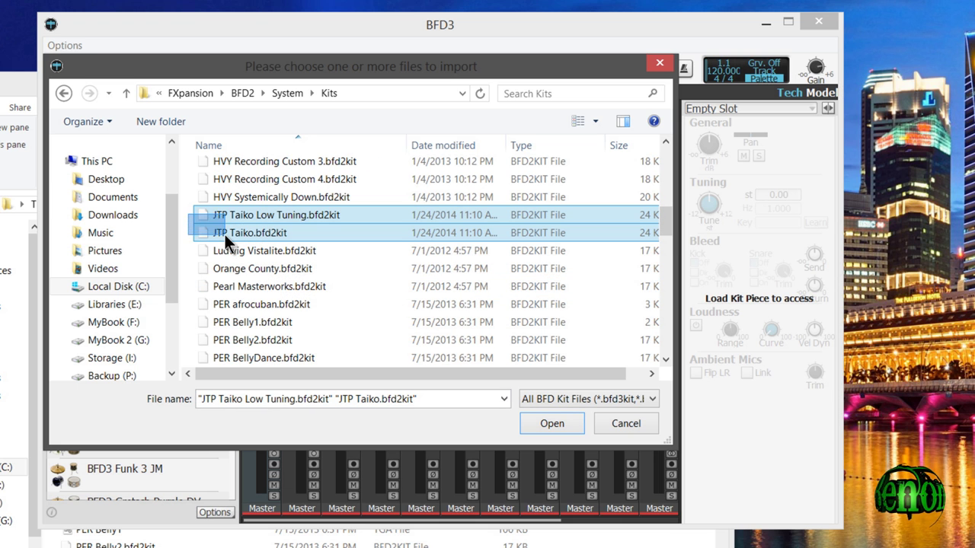
- Import the two kits, converting them to BFD3 format into BFD3's Kits folder
{"action": "left_click", "coordinate": [543, 425]}
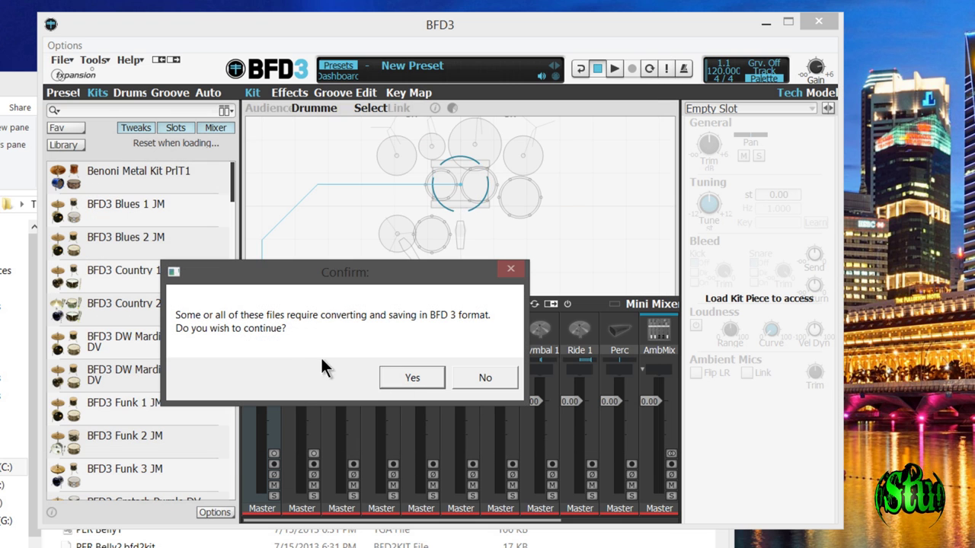
{"action": "left_click", "coordinate": [412, 379]}
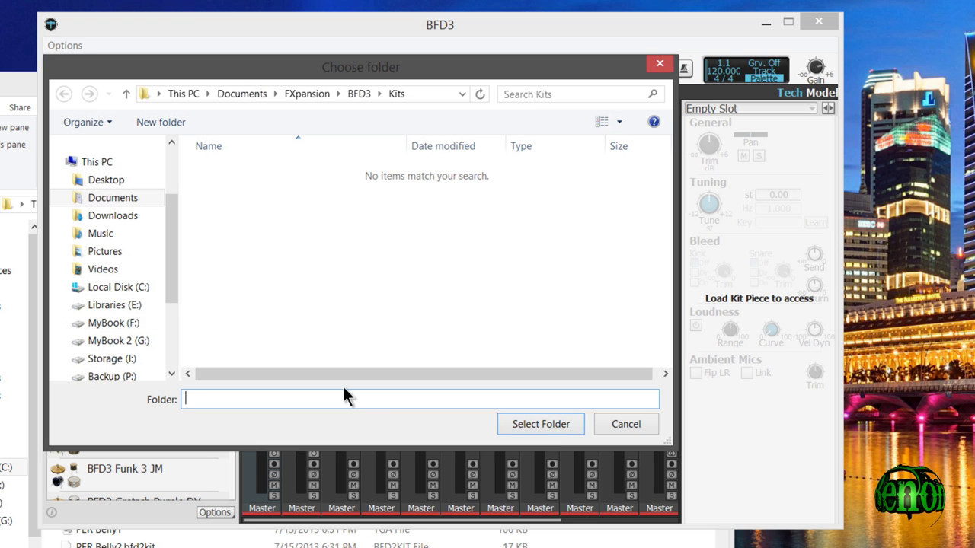
{"action": "left_click", "coordinate": [515, 423]}
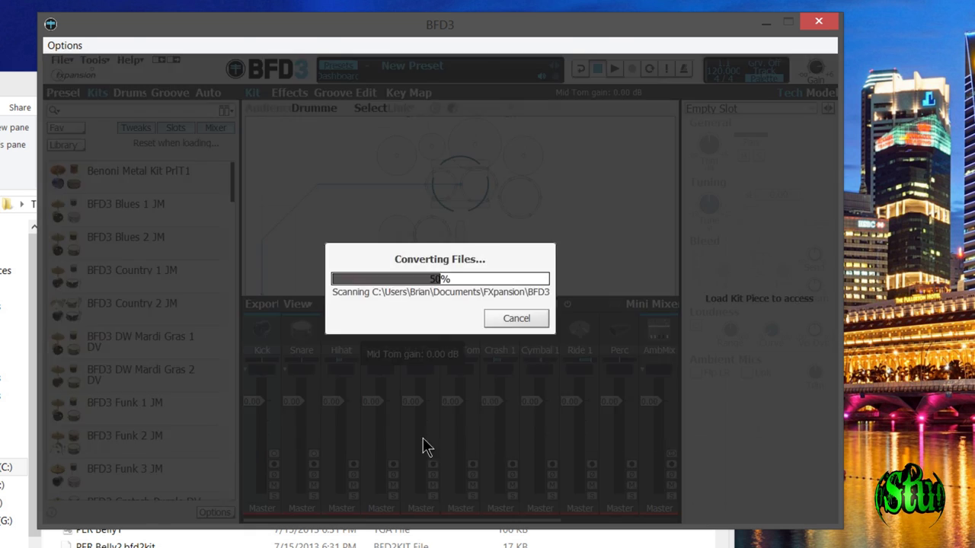
{"action": "scroll", "coordinate": [237, 386], "scroll_direction": "down", "scroll_amount": 3}
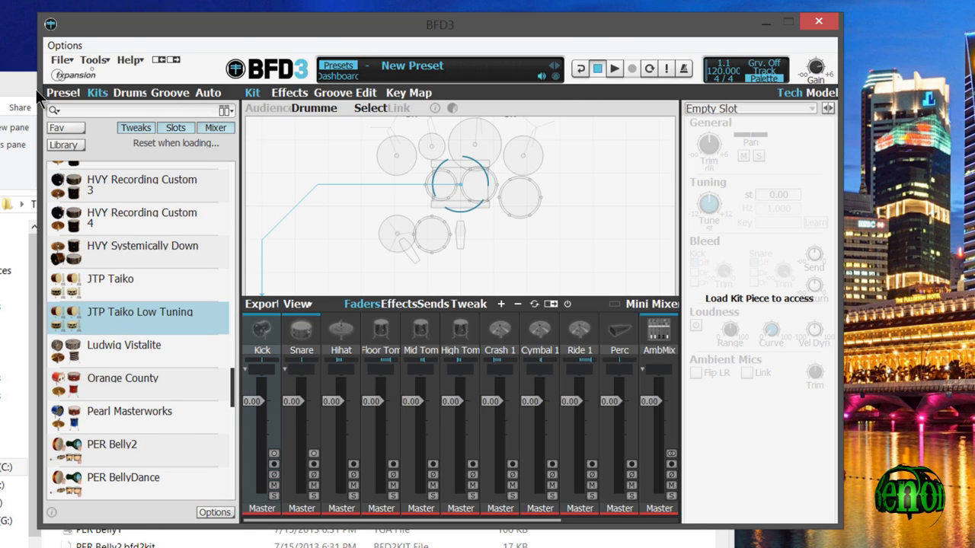
- Close the file window, select JTP Taiko and check BFD3's Library filter list
{"action": "left_click", "coordinate": [20, 72]}
{"action": "left_click", "coordinate": [713, 79]}
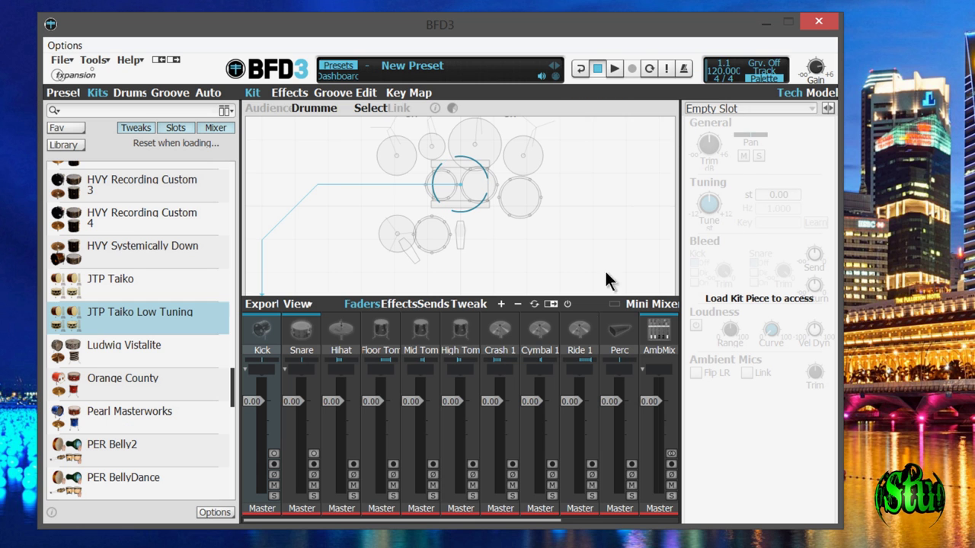
{"action": "left_click", "coordinate": [111, 282]}
{"action": "left_click", "coordinate": [79, 144]}
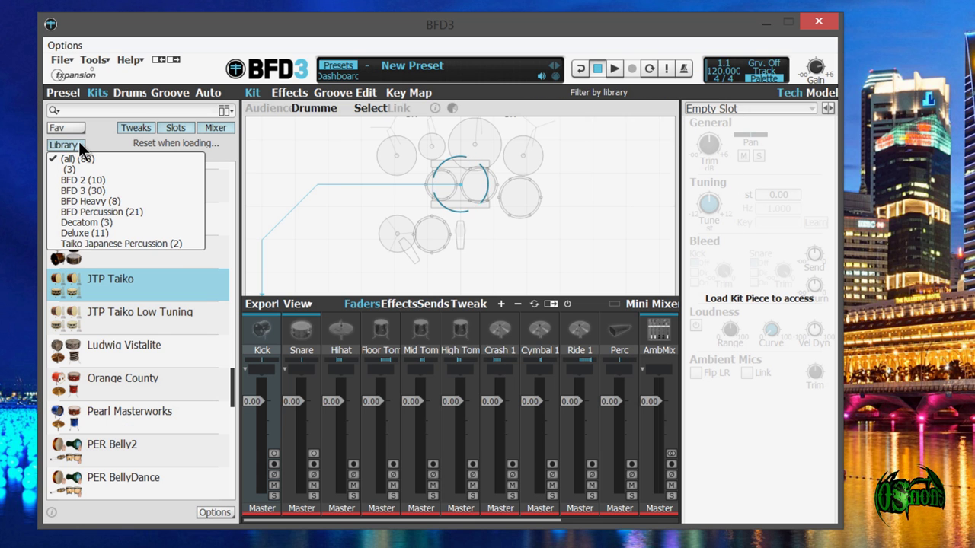
{"action": "left_click", "coordinate": [84, 182]}
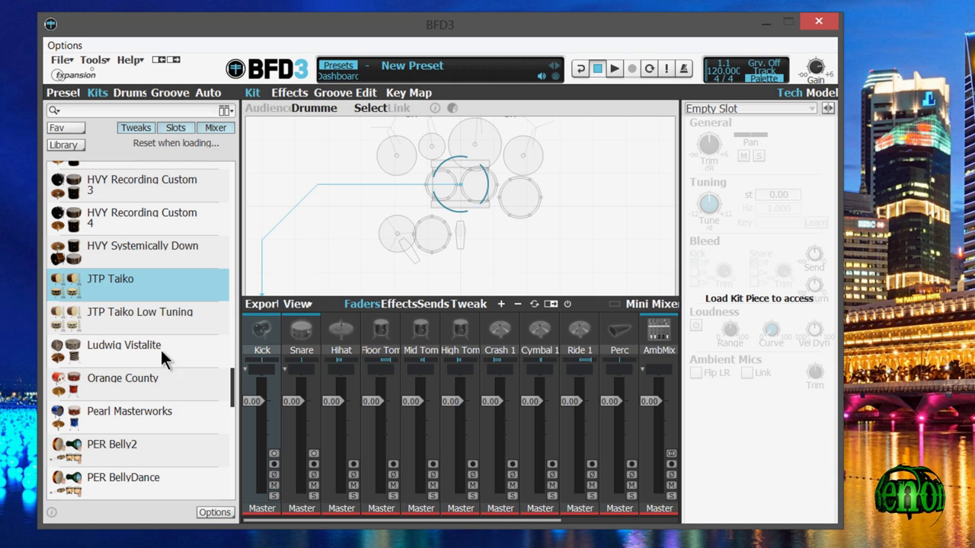
- Load the JTP Taiko kit, replacing the current kit, and audition the Ohdaiko A and Shimedaiko1 B drums
{"action": "double_click", "coordinate": [113, 281]}
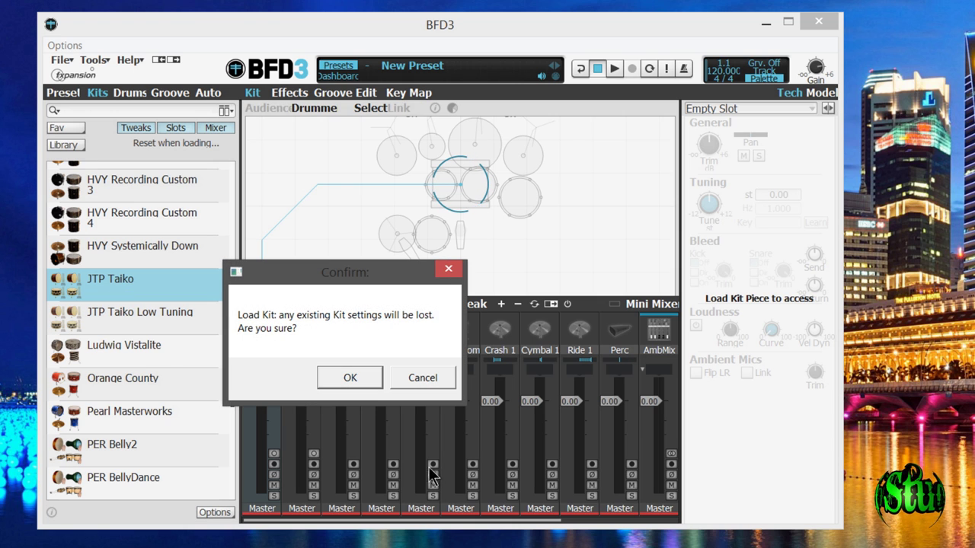
{"action": "left_click", "coordinate": [350, 378]}
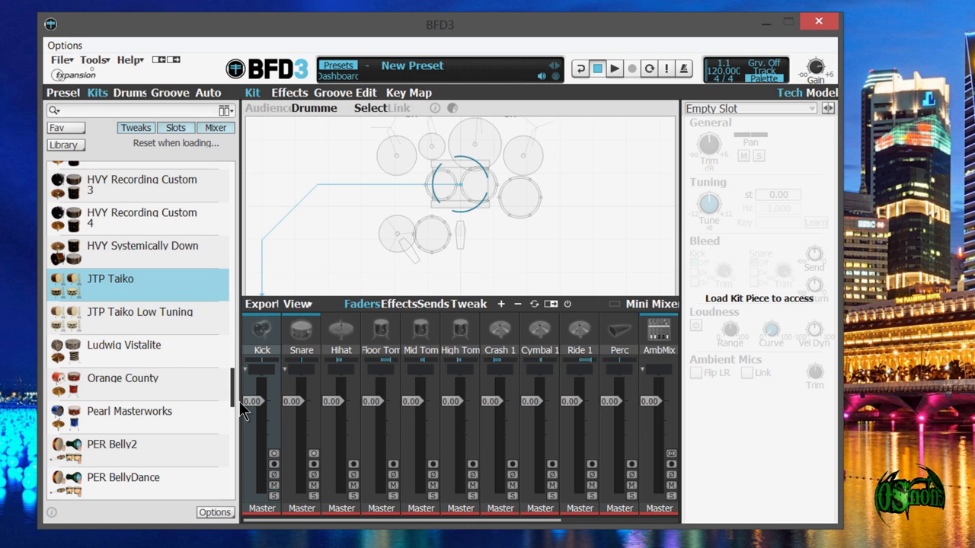
{"action": "left_click_drag", "start_coordinate": [378, 528], "coordinate": [271, 526]}
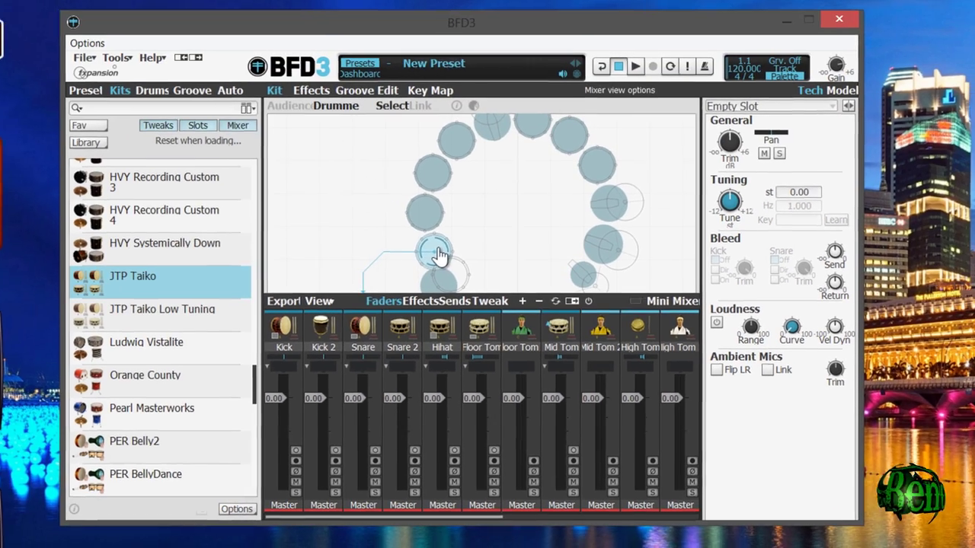
{"action": "left_click", "coordinate": [393, 175]}
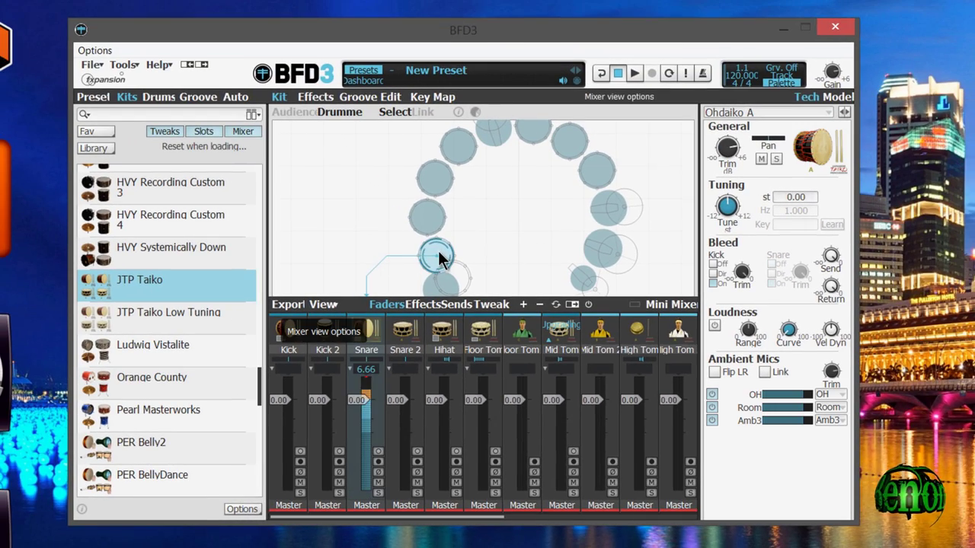
{"action": "left_click", "coordinate": [426, 183]}
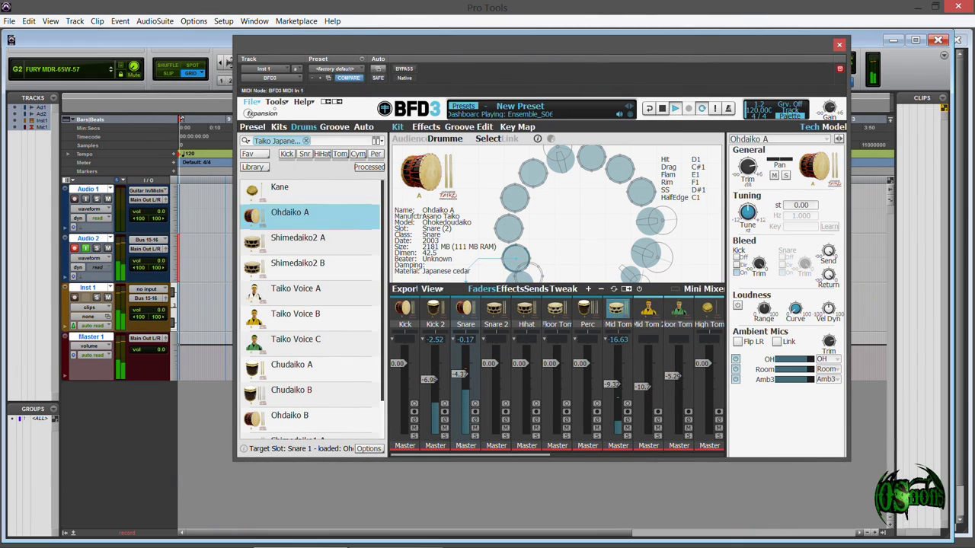